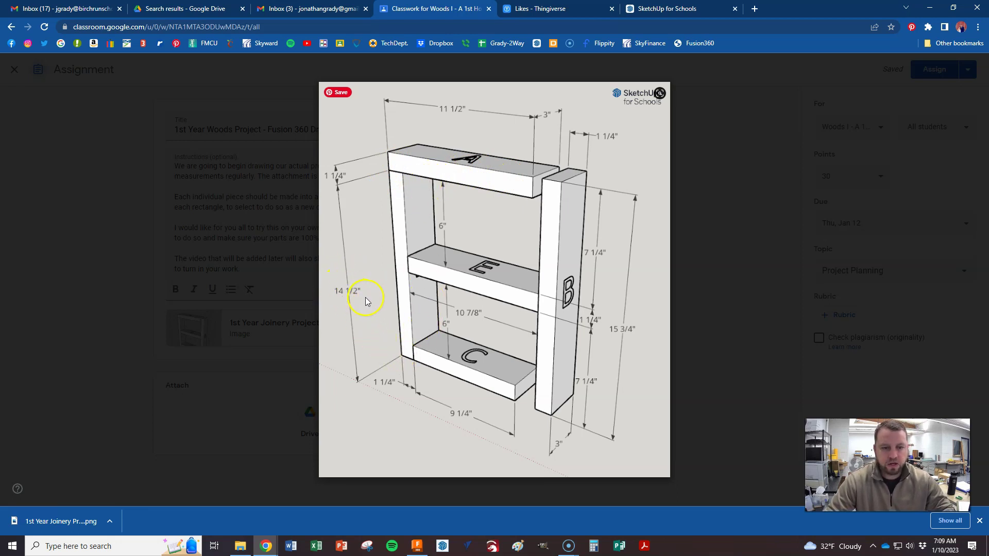
Step: Switch from the Classroom shelf diagram to the empty Fusion 360 joinery design
{"action": "key", "text": "alt+Tab"}
{"action": "key", "text": "alt+Tab"}
{"action": "key", "text": "alt+Tab"}
{"action": "key", "text": "alt+Tab"}
{"action": "key", "text": "alt+Tab"}
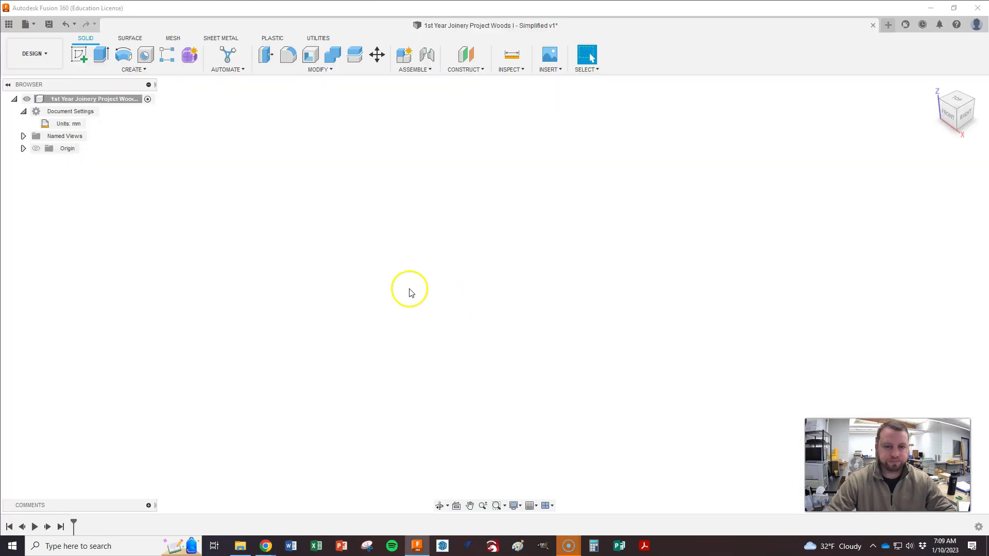
Step: Show the origin planes and axes, leaving the layout grid turned off
{"action": "left_click", "coordinate": [36, 148]}
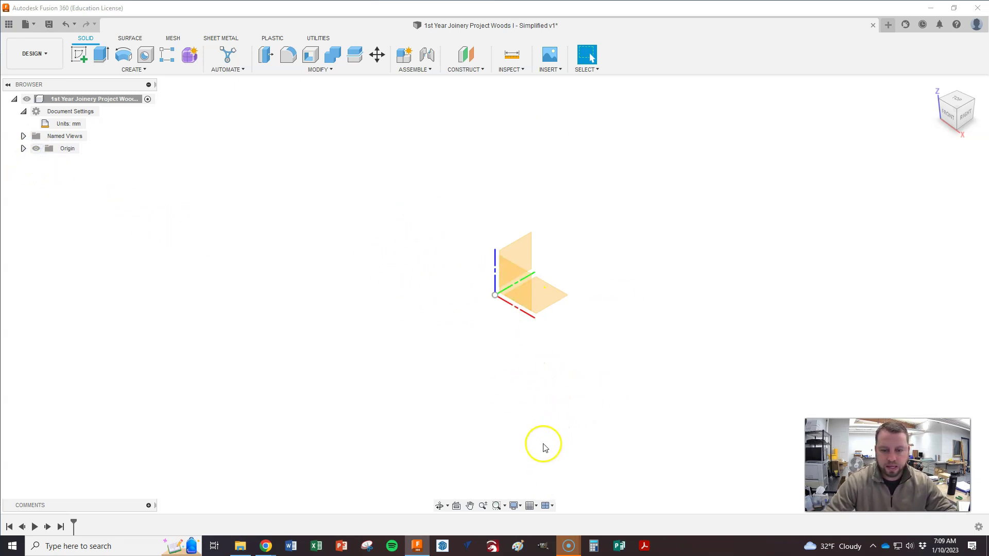
{"action": "left_click", "coordinate": [531, 506]}
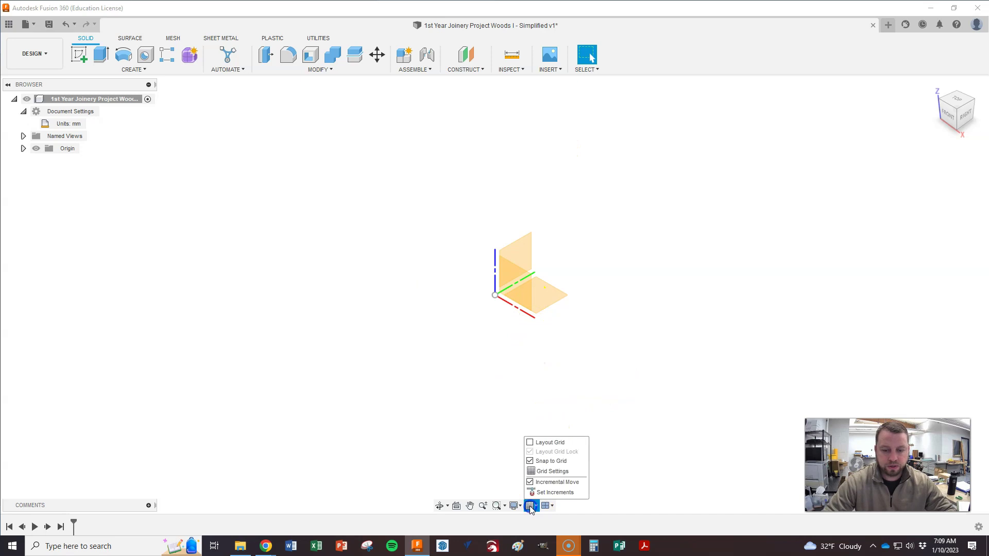
{"action": "left_click", "coordinate": [530, 443]}
{"action": "left_click", "coordinate": [531, 444]}
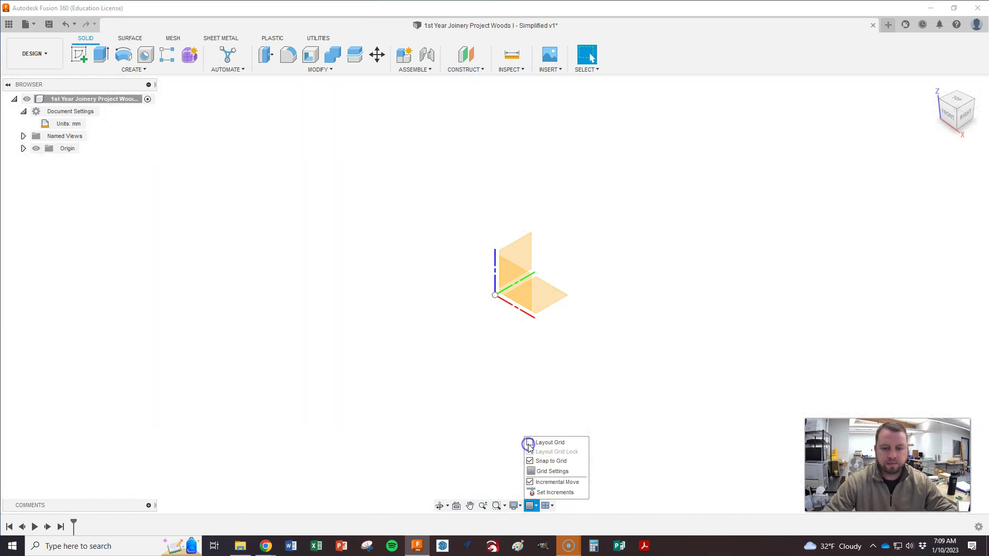
{"action": "left_click", "coordinate": [417, 393]}
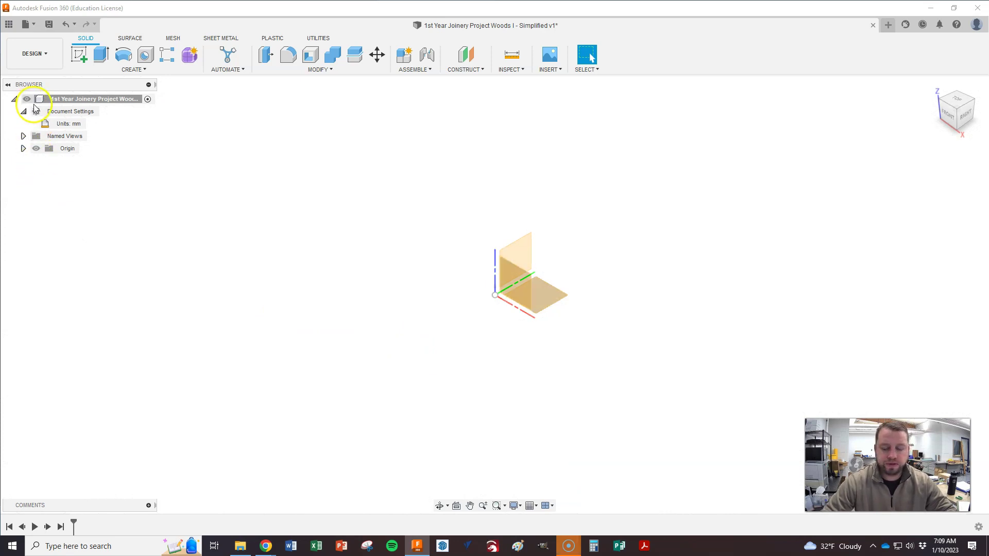
Step: Change the design's unit type from millimetres to inches
{"action": "key", "text": "alt+Tab"}
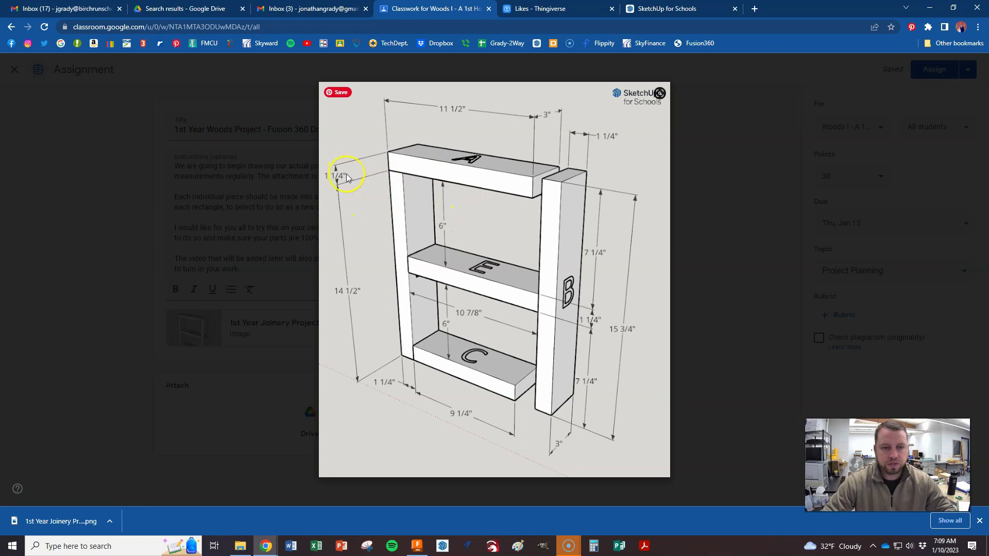
{"action": "key", "text": "alt+Tab"}
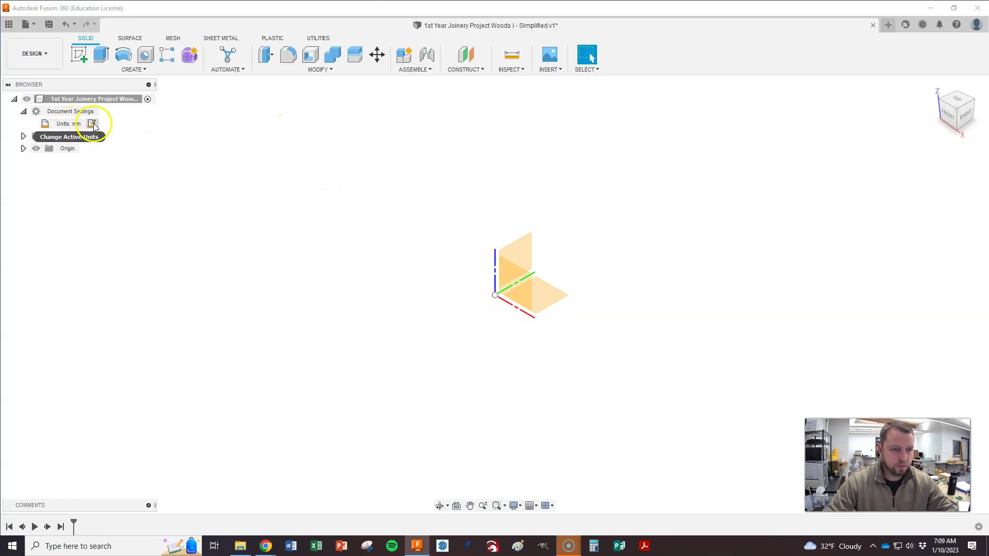
{"action": "left_click", "coordinate": [92, 124]}
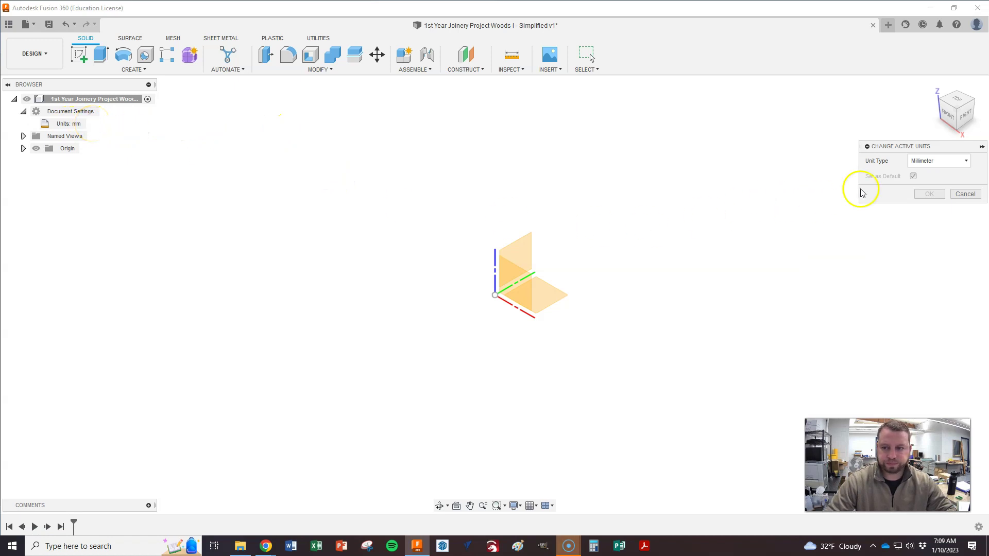
{"action": "left_click", "coordinate": [941, 160]}
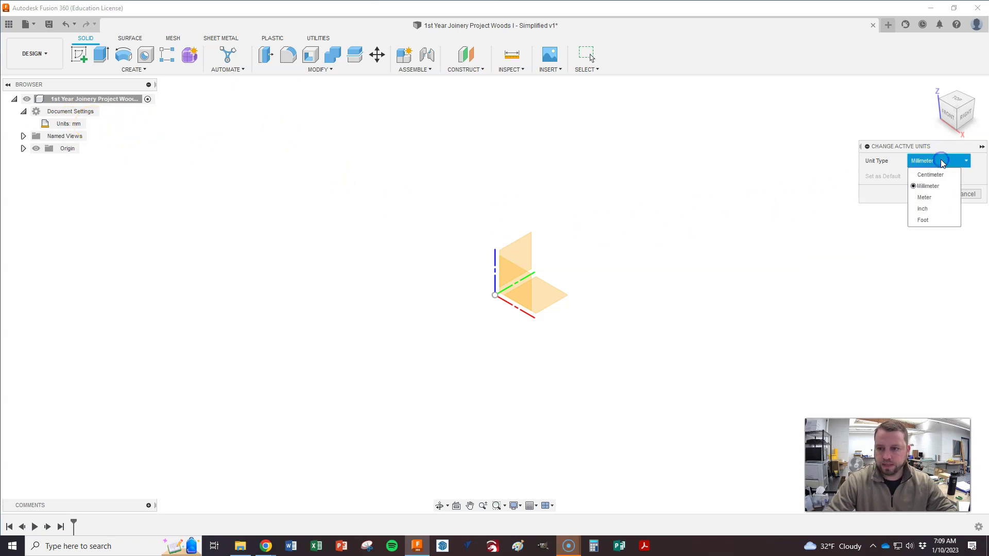
{"action": "left_click", "coordinate": [924, 209]}
{"action": "left_click", "coordinate": [929, 196]}
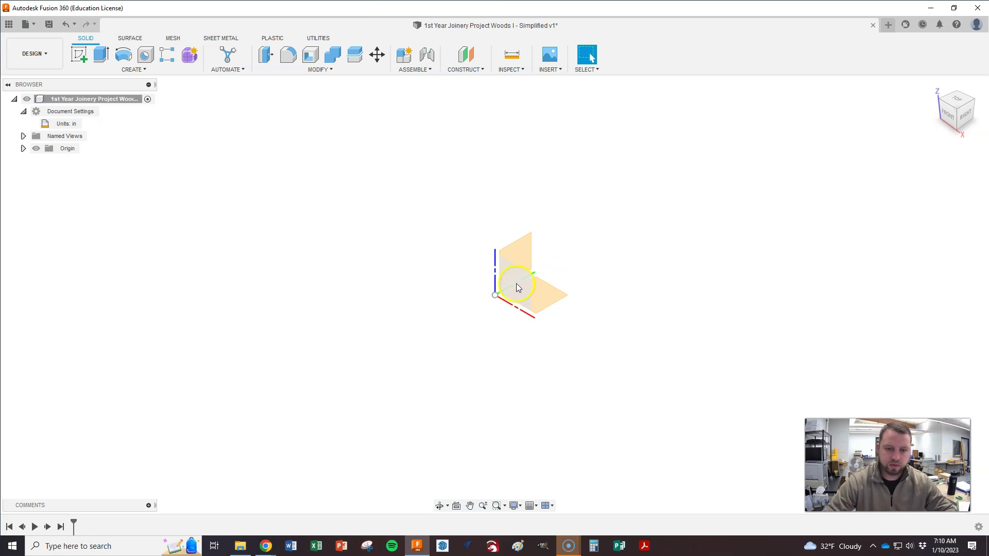
Step: Sketch a 1.25 × 14.5 in upright rectangle from the origin on the front plane
{"action": "right_click", "coordinate": [517, 284]}
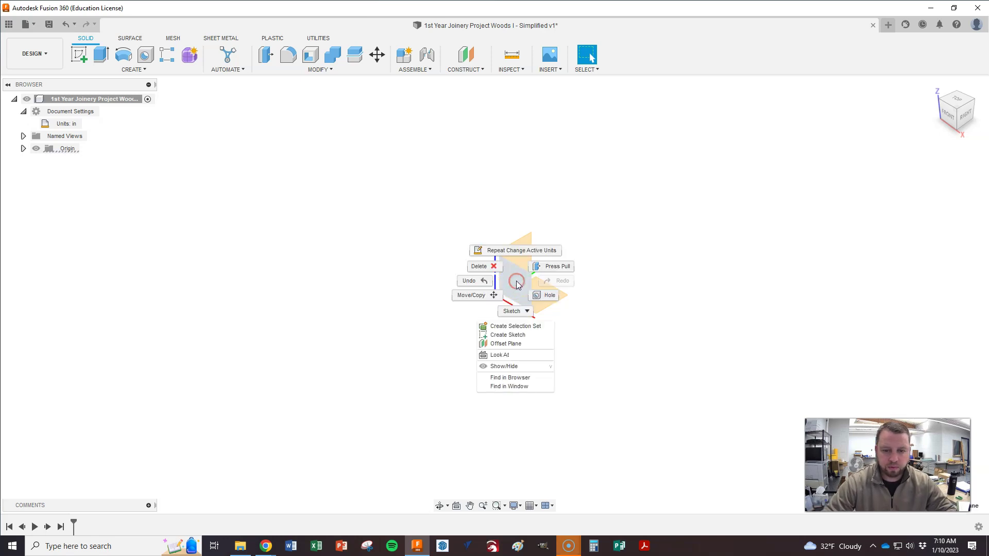
{"action": "left_click", "coordinate": [509, 335]}
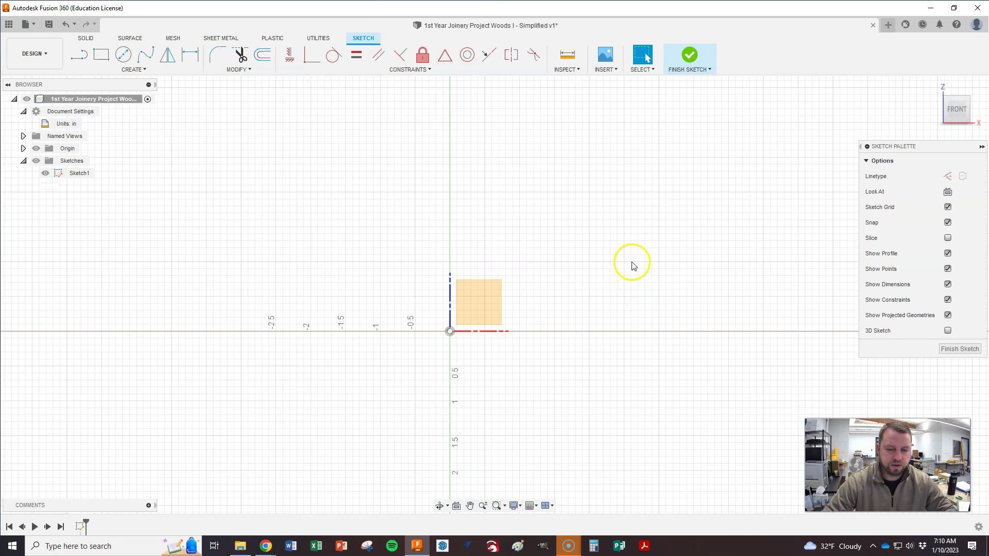
{"action": "left_click", "coordinate": [101, 54]}
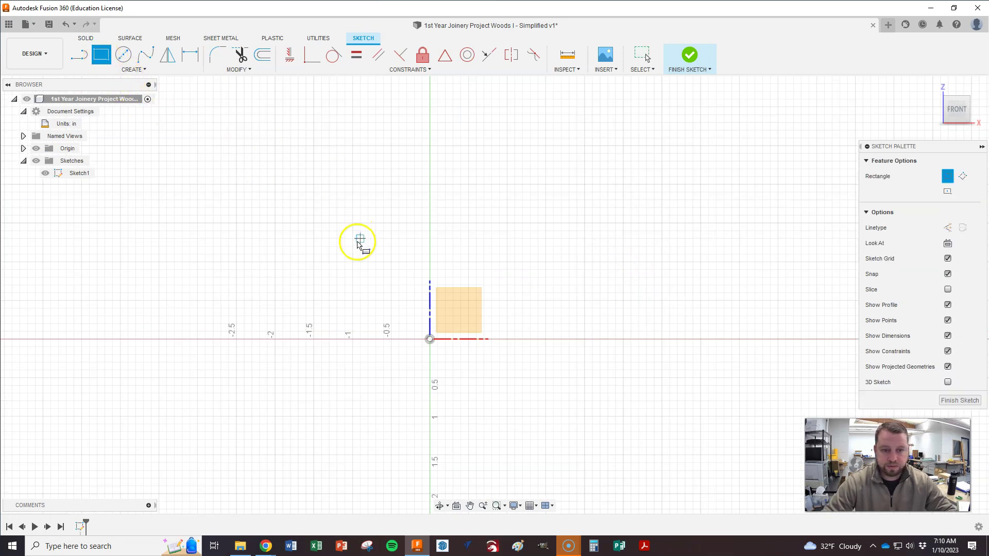
{"action": "left_click", "coordinate": [430, 340]}
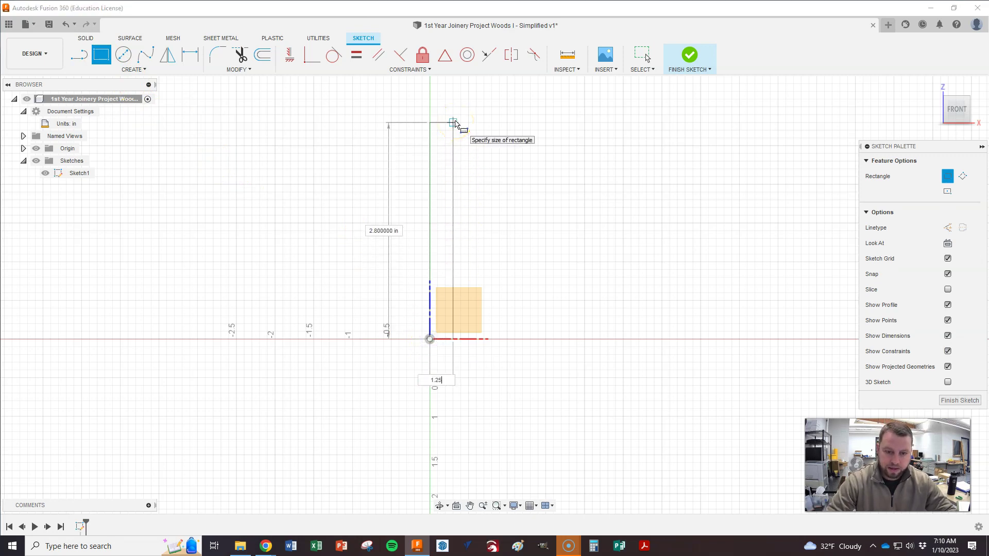
{"action": "type", "text": "1.25"}
{"action": "key", "text": "Tab"}
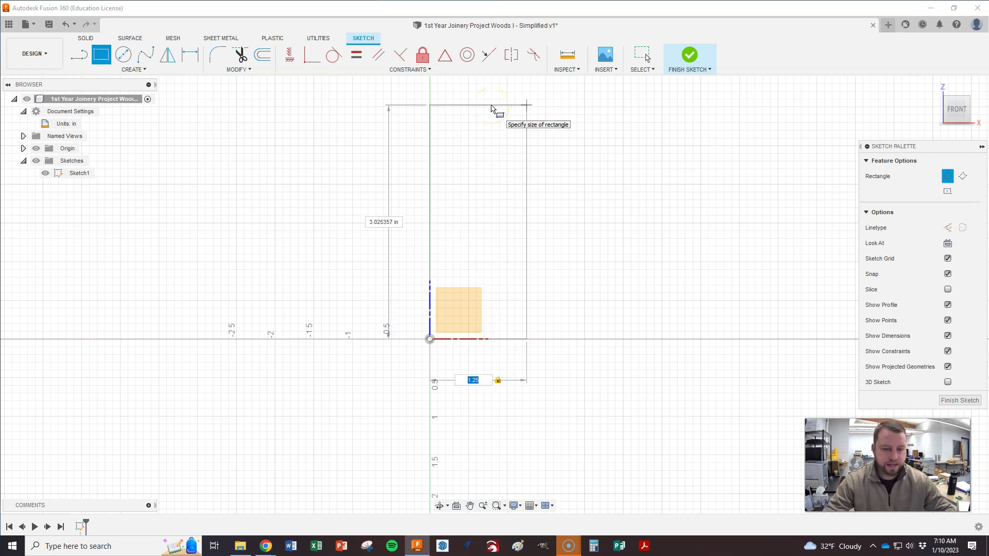
{"action": "key", "text": "Tab"}
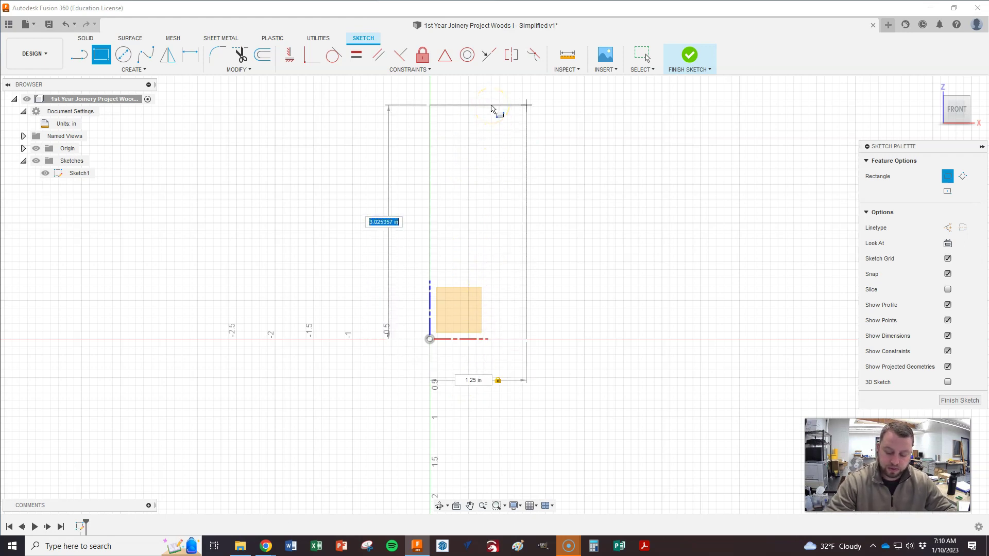
{"action": "key", "text": "Return"}
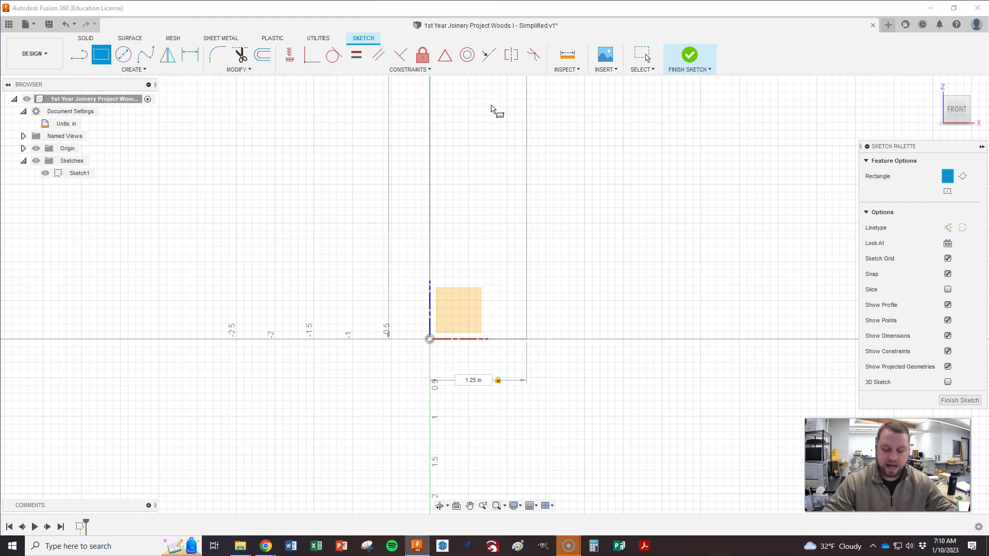
{"action": "key", "text": "Escape"}
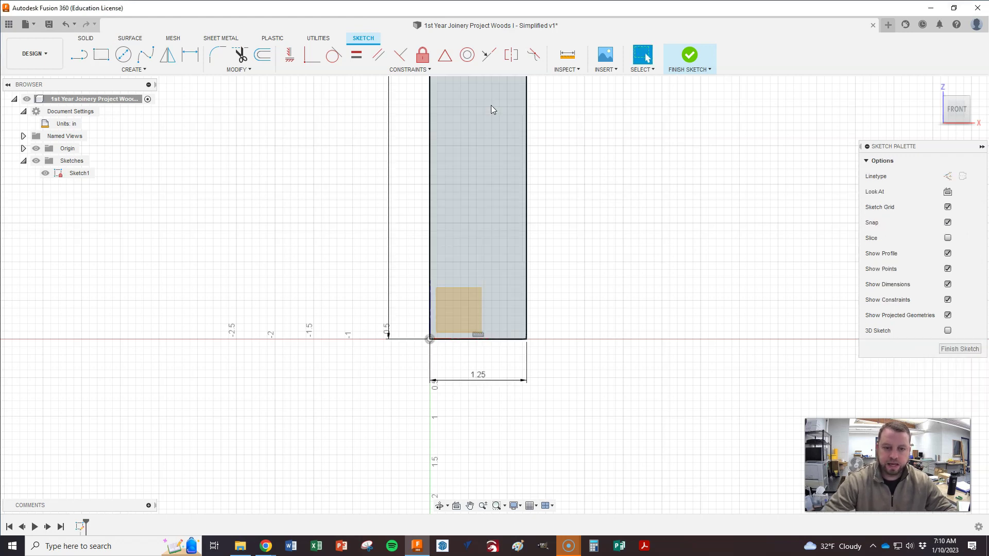
Step: Zoom the view around the new upright rectangle
{"action": "scroll", "coordinate": [340, 396], "scroll_direction": "down", "scroll_amount": 3}
{"action": "scroll", "coordinate": [303, 437], "scroll_direction": "down", "scroll_amount": 5}
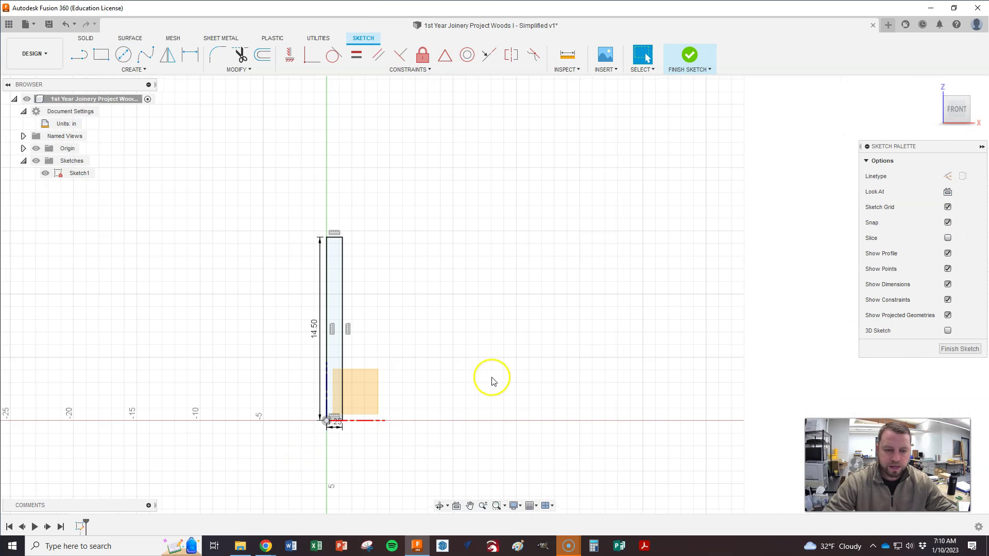
{"action": "scroll", "coordinate": [494, 391], "scroll_direction": "up", "scroll_amount": 1}
{"action": "scroll", "coordinate": [592, 422], "scroll_direction": "up", "scroll_amount": 1}
{"action": "scroll", "coordinate": [508, 283], "scroll_direction": "up", "scroll_amount": 1}
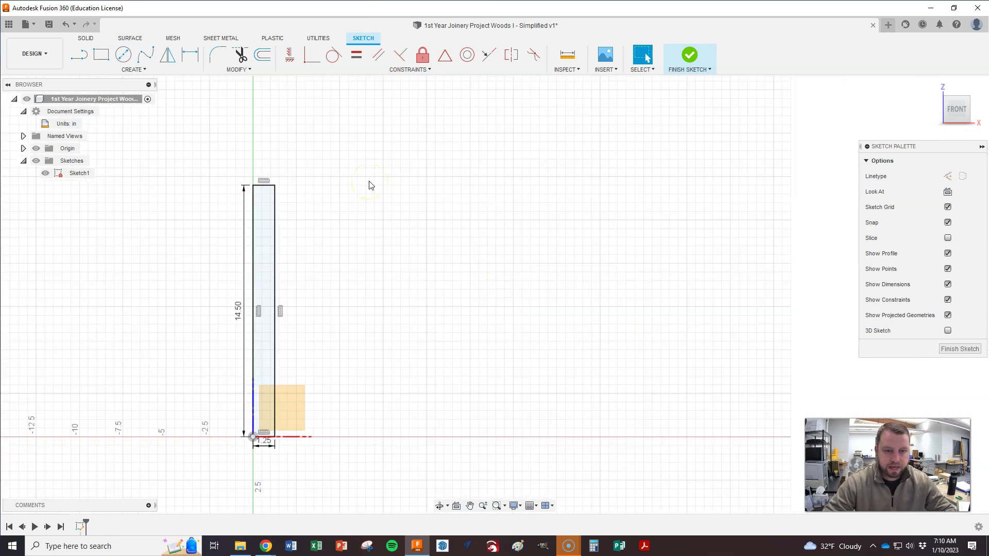
{"action": "key", "text": "r"}
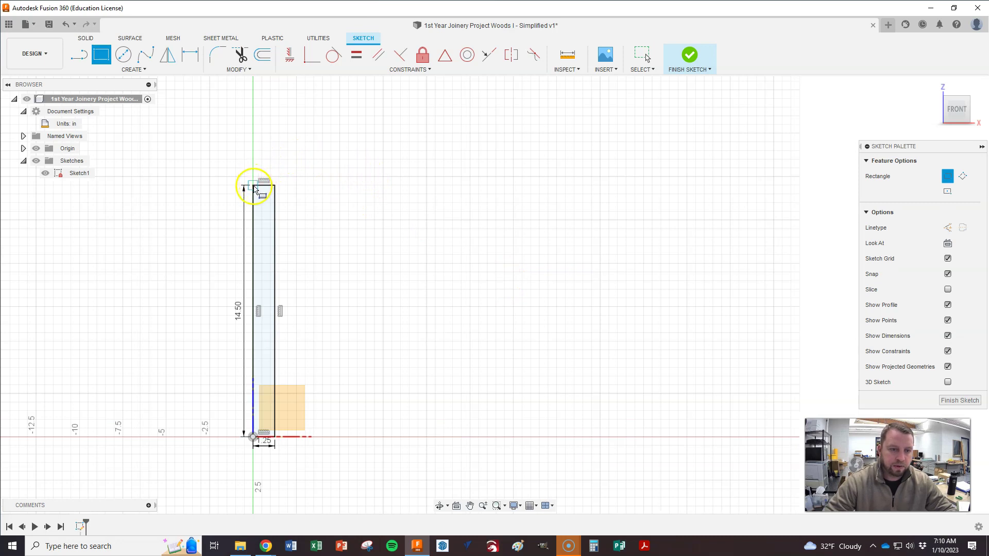
Step: Draw an 11.5 × 1.25 in top board from the upright's top-left corner
{"action": "left_click", "coordinate": [254, 184]}
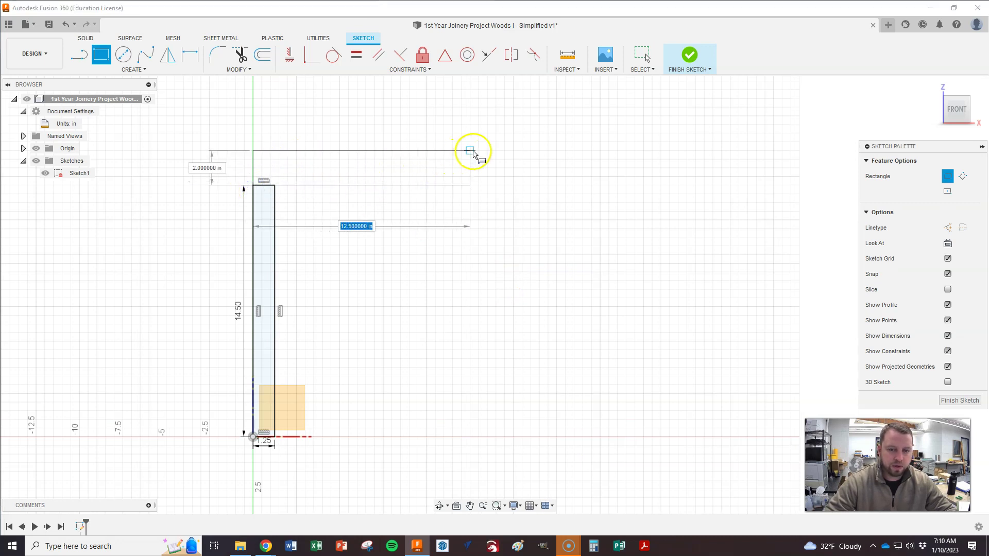
{"action": "key", "text": "alt+Tab"}
{"action": "key", "text": "alt+Tab"}
{"action": "key", "text": "alt+Tab"}
{"action": "key", "text": "alt+Tab"}
{"action": "key", "text": "Escape"}
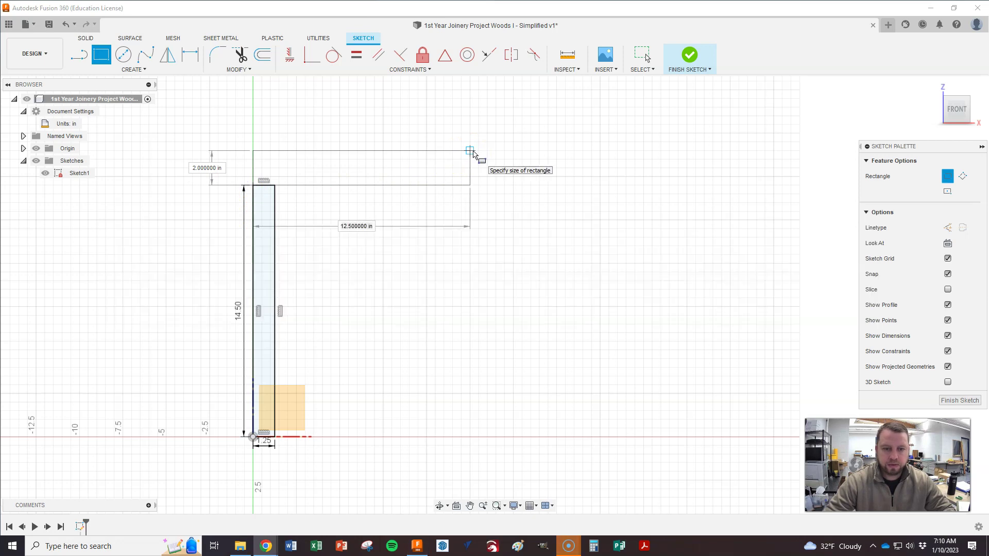
{"action": "key", "text": "alt+Tab"}
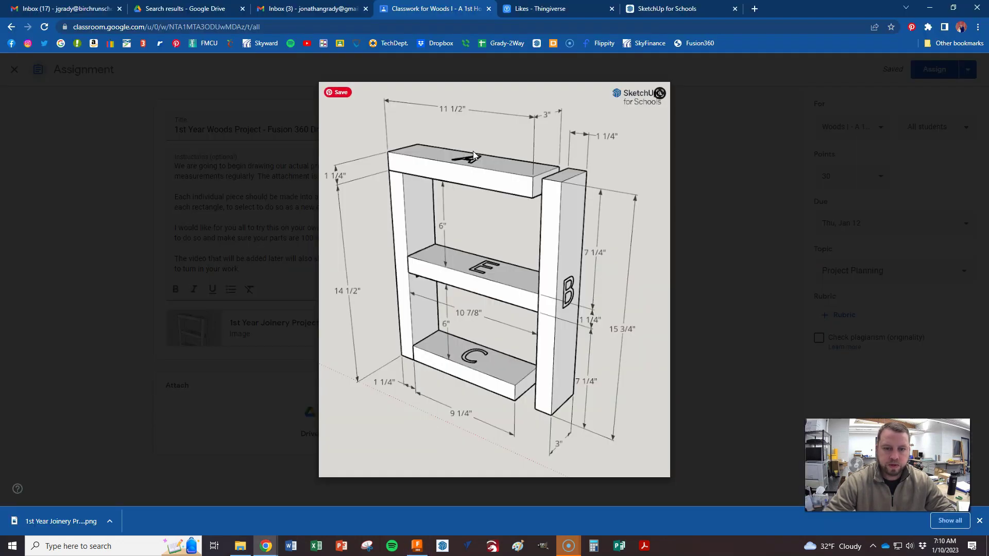
{"action": "key", "text": "alt+Tab"}
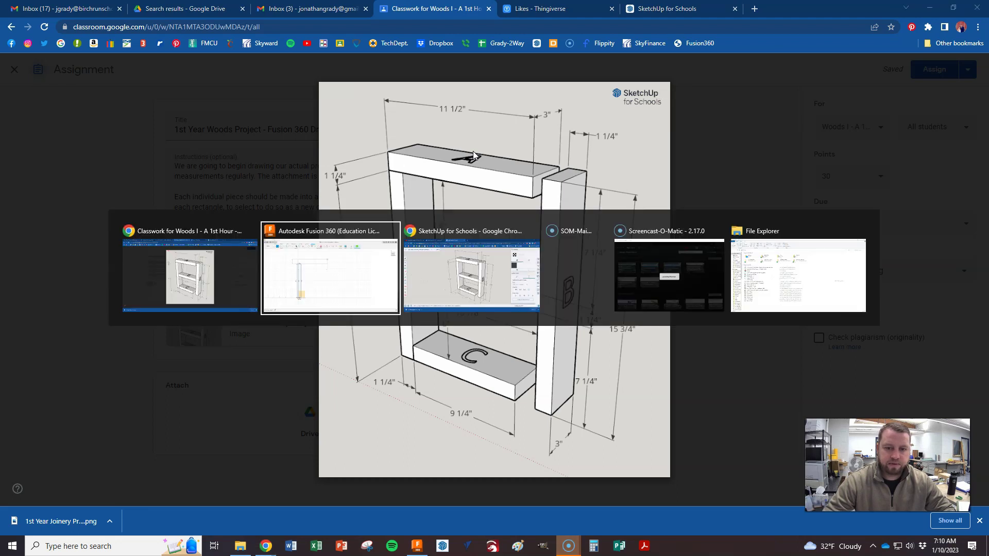
{"action": "type", "text": "11.5"}
{"action": "key", "text": "Tab"}
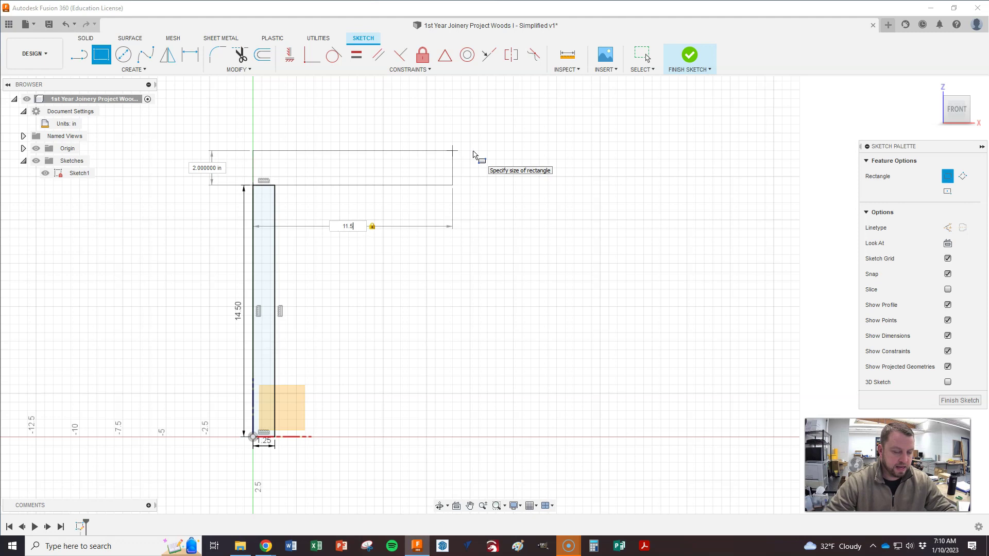
{"action": "type", "text": "1.25"}
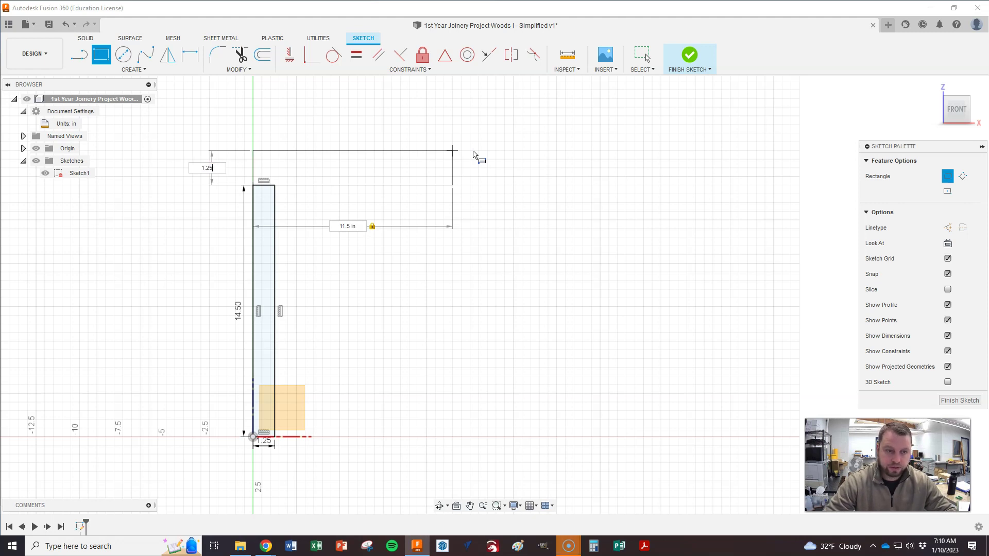
{"action": "key", "text": "Return"}
{"action": "key", "text": "Escape"}
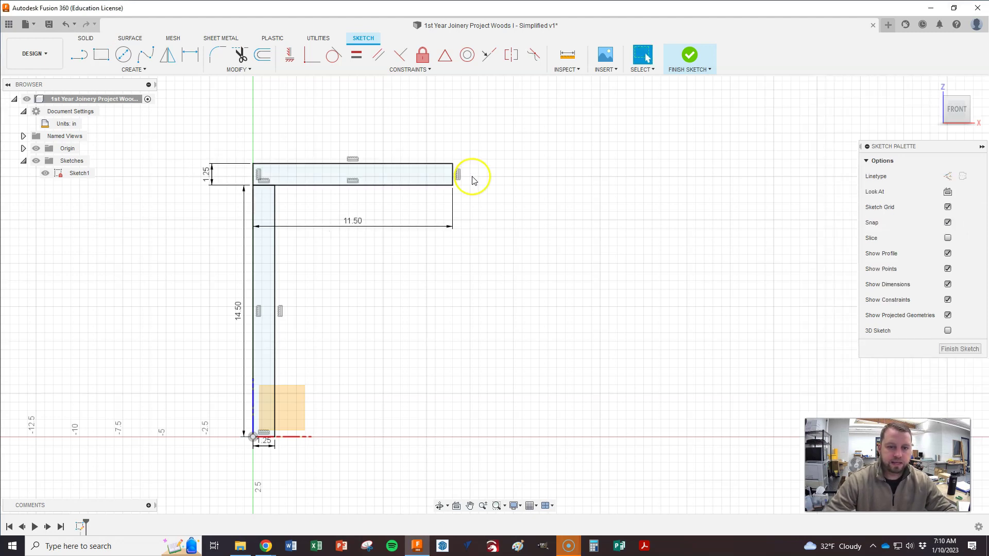
{"action": "left_click", "coordinate": [101, 54]}
Step: Draw the 9.25 × 1.25 in bottom board from the upright's bottom-right corner
{"action": "left_click", "coordinate": [274, 437]}
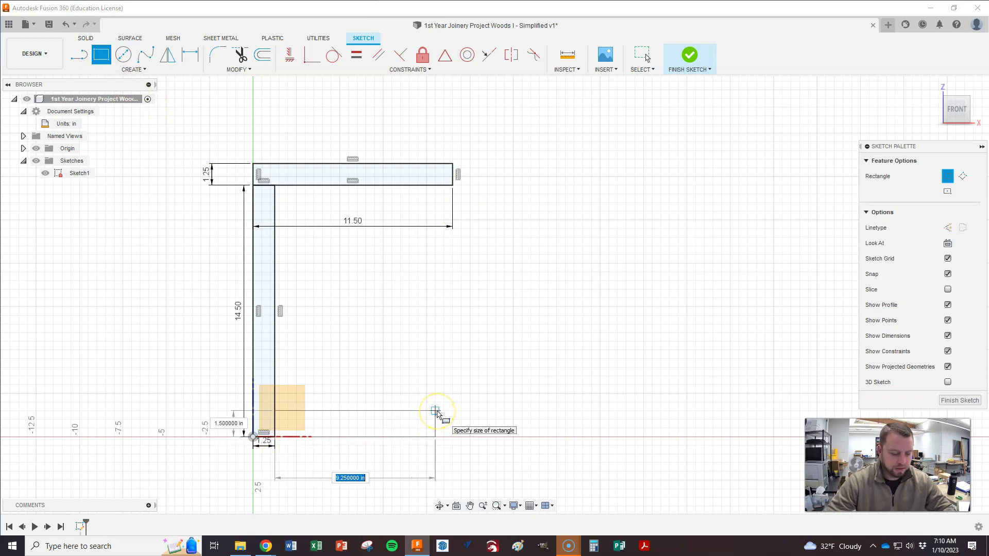
{"action": "key", "text": "alt+Tab"}
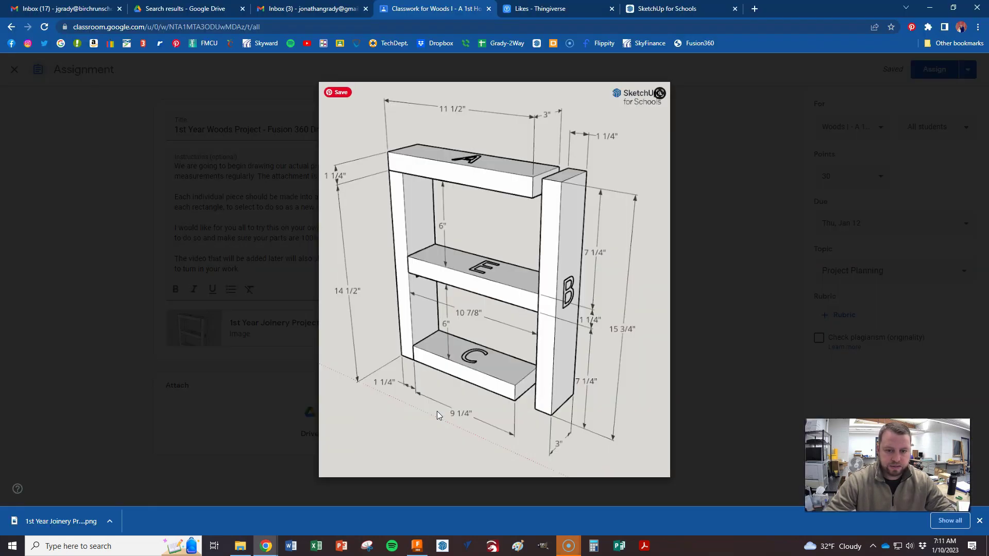
{"action": "key", "text": "alt+Tab"}
{"action": "type", "text": "9"}
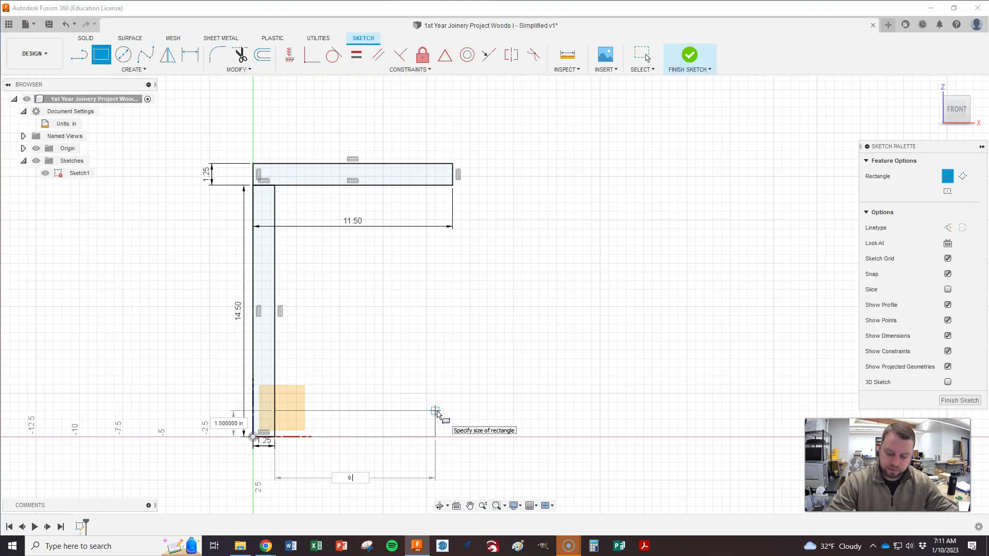
{"action": "key", "text": "Tab"}
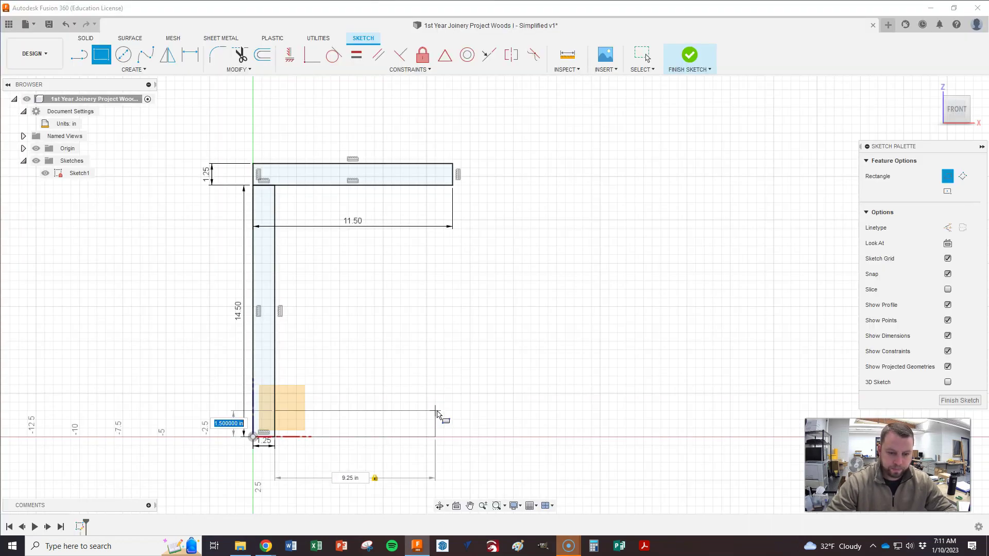
{"action": "key", "text": "Tab"}
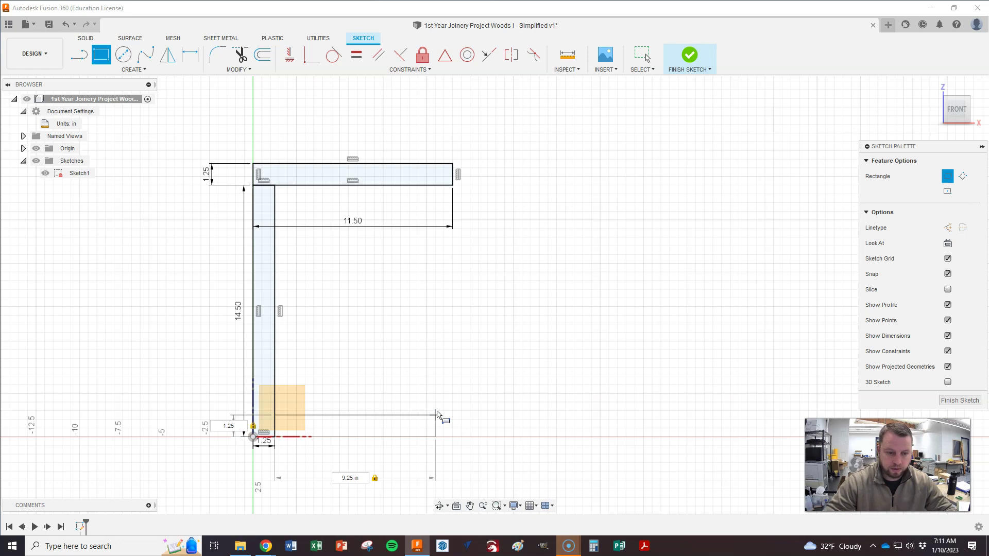
{"action": "key", "text": "Return"}
{"action": "key", "text": "Escape"}
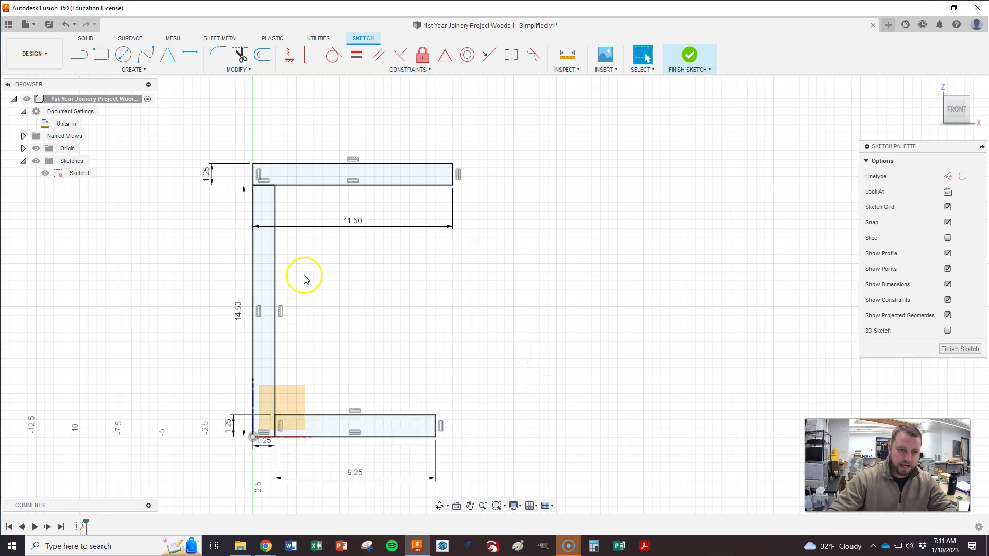
Step: Draw the 10 7/8 × 1.25 in middle board off the upright's right edge
{"action": "key", "text": "alt+Tab"}
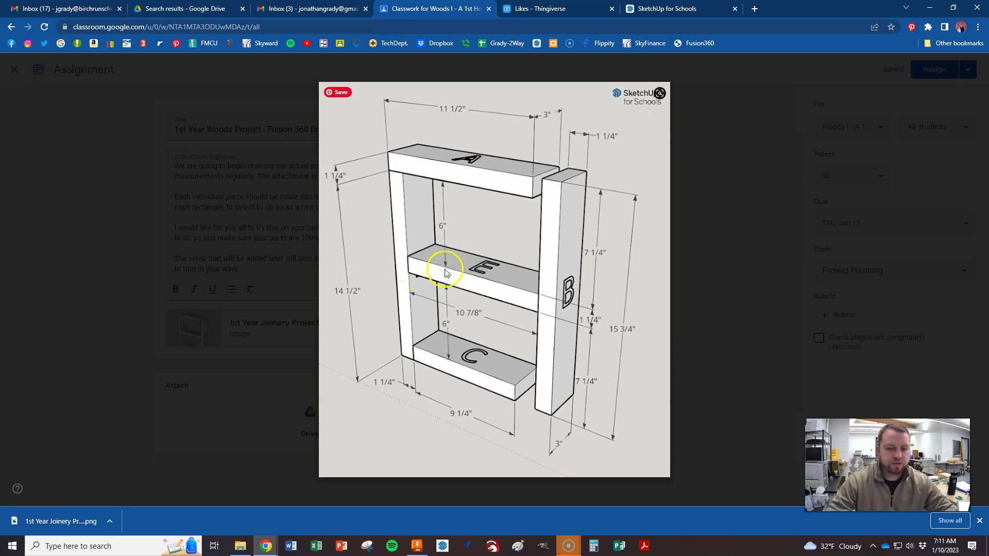
{"action": "key", "text": "alt+Tab"}
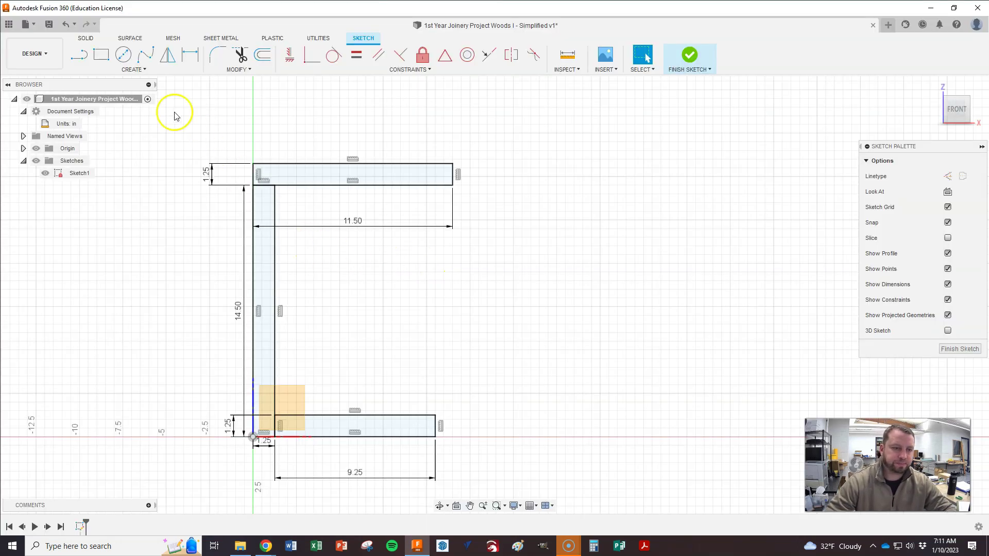
{"action": "left_click", "coordinate": [105, 60]}
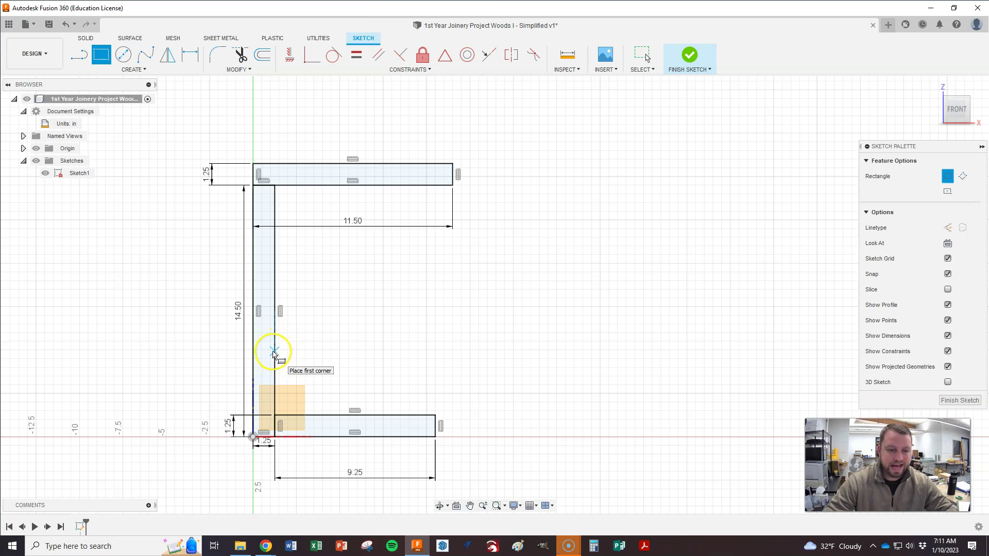
{"action": "left_click", "coordinate": [275, 351]}
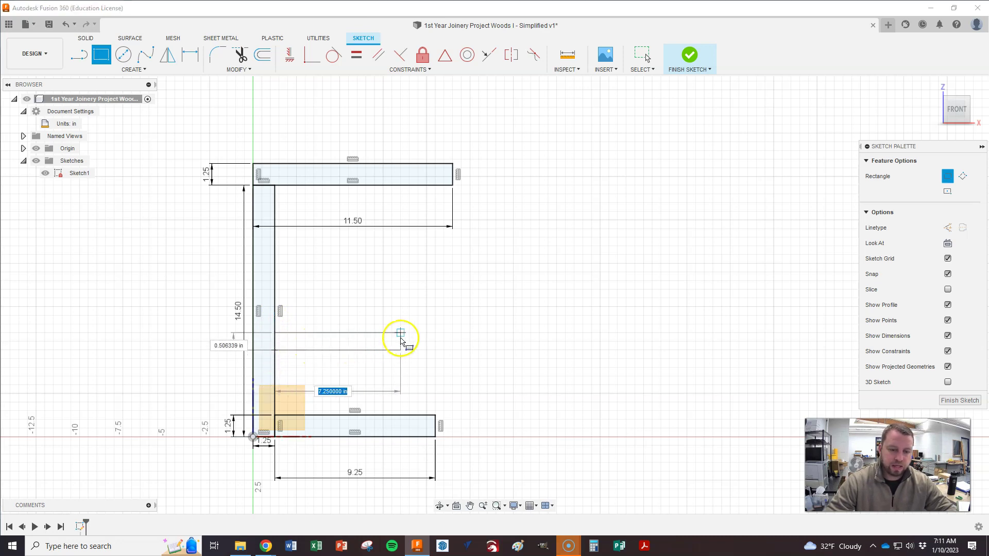
{"action": "key", "text": "alt+Tab"}
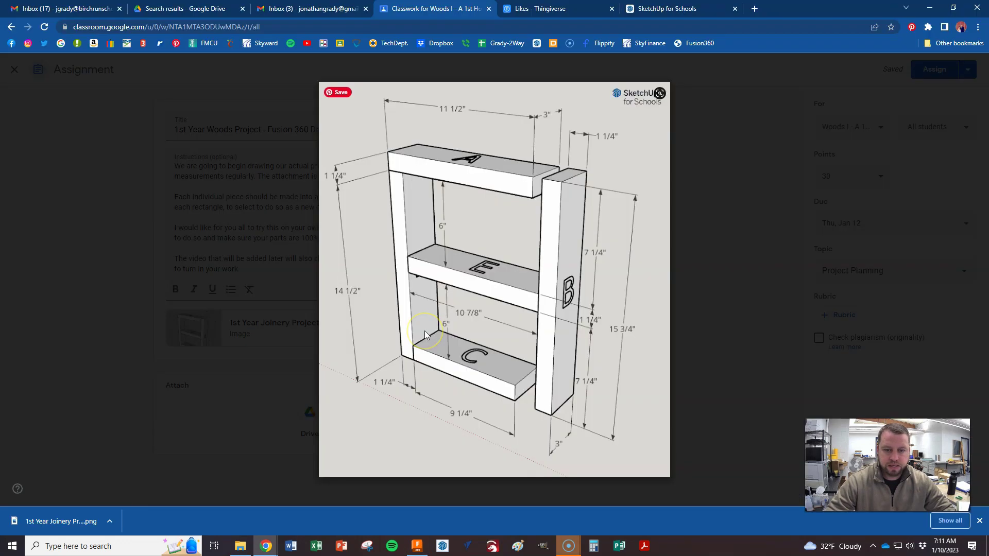
{"action": "key", "text": "alt+Tab"}
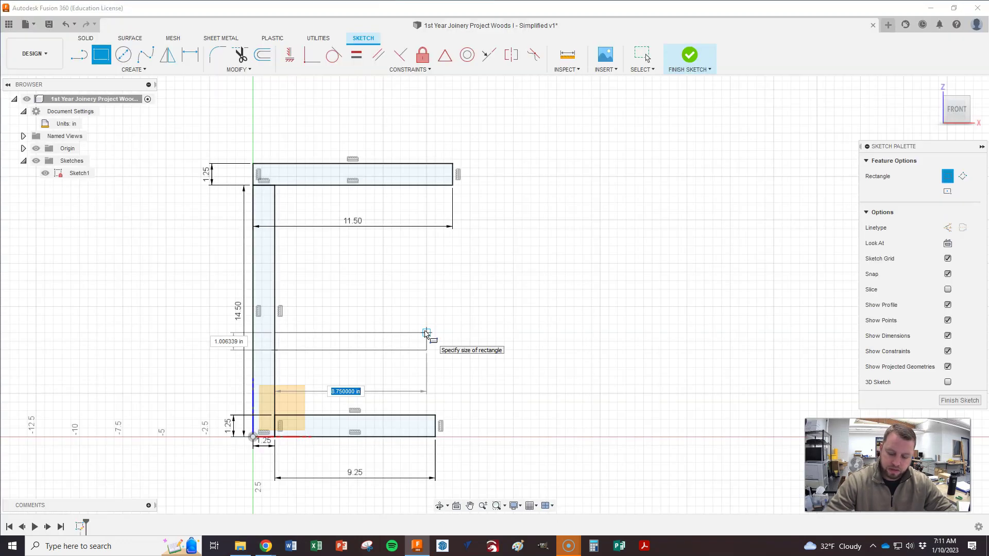
{"action": "key", "text": "Tab"}
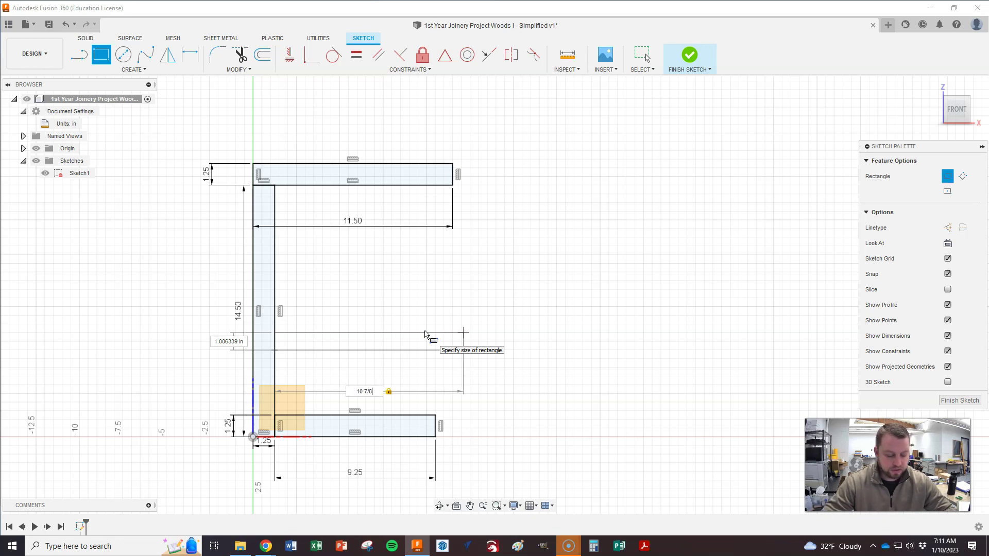
{"action": "key", "text": "Tab"}
{"action": "type", "text": "1.2"}
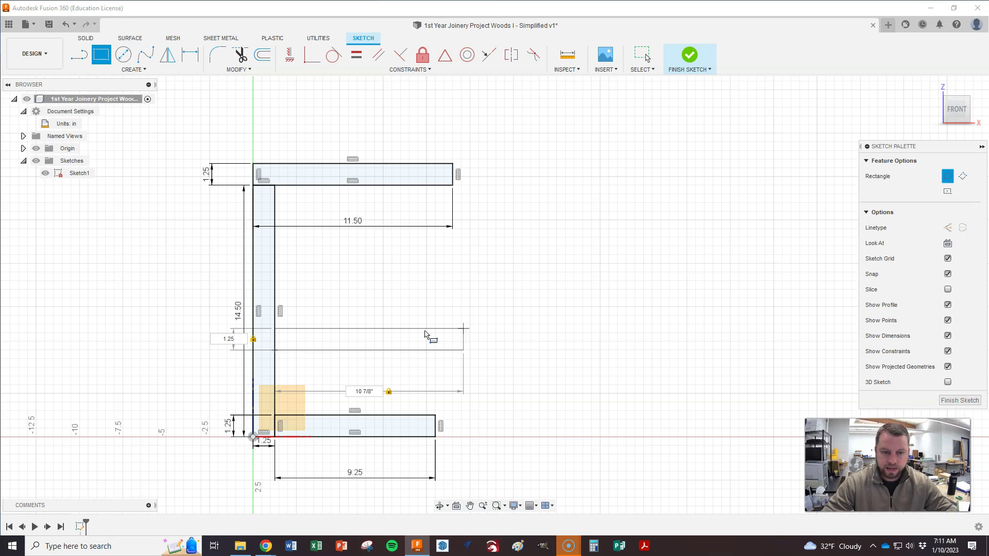
{"action": "key", "text": "Return"}
{"action": "key", "text": "Escape"}
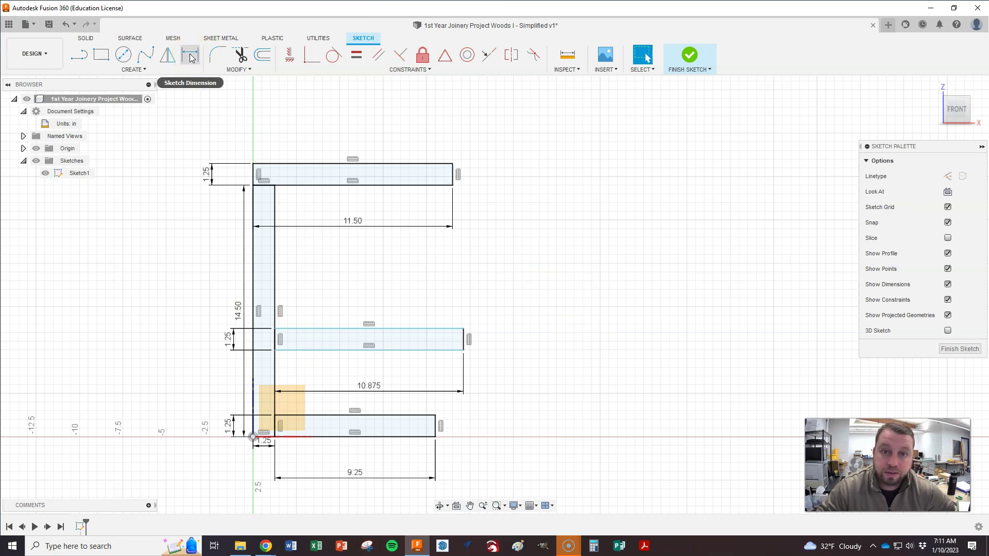
Step: Dimension the gap between the middle and bottom boards as 6.00 in
{"action": "left_click", "coordinate": [190, 57]}
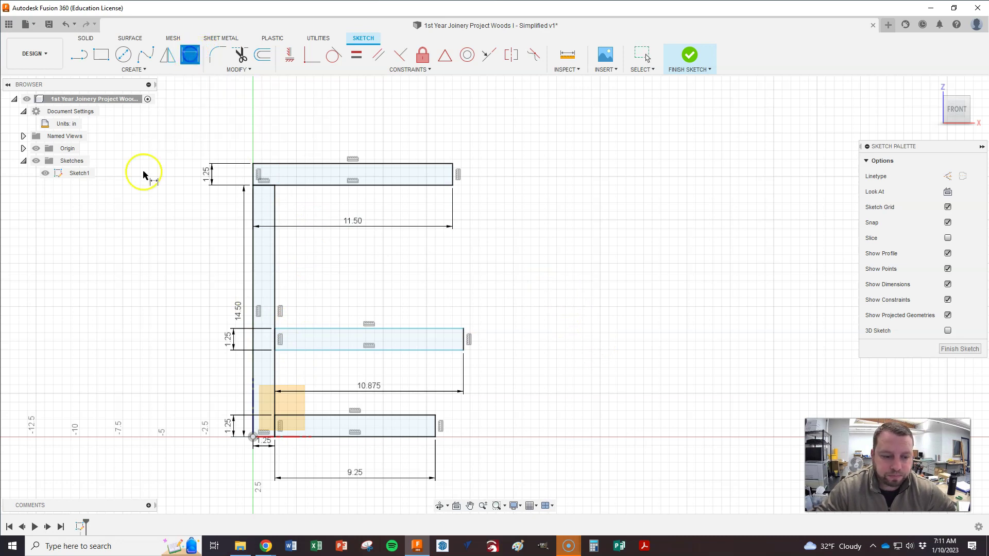
{"action": "left_click", "coordinate": [322, 350]}
{"action": "left_click", "coordinate": [332, 415]}
{"action": "left_click", "coordinate": [169, 383]}
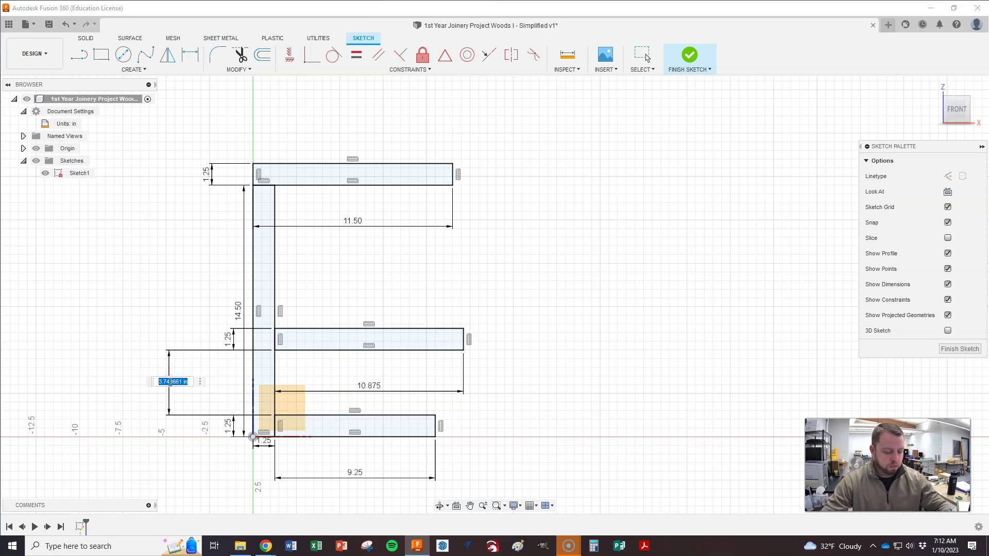
{"action": "key", "text": "alt+Tab"}
{"action": "left_click", "coordinate": [416, 366]}
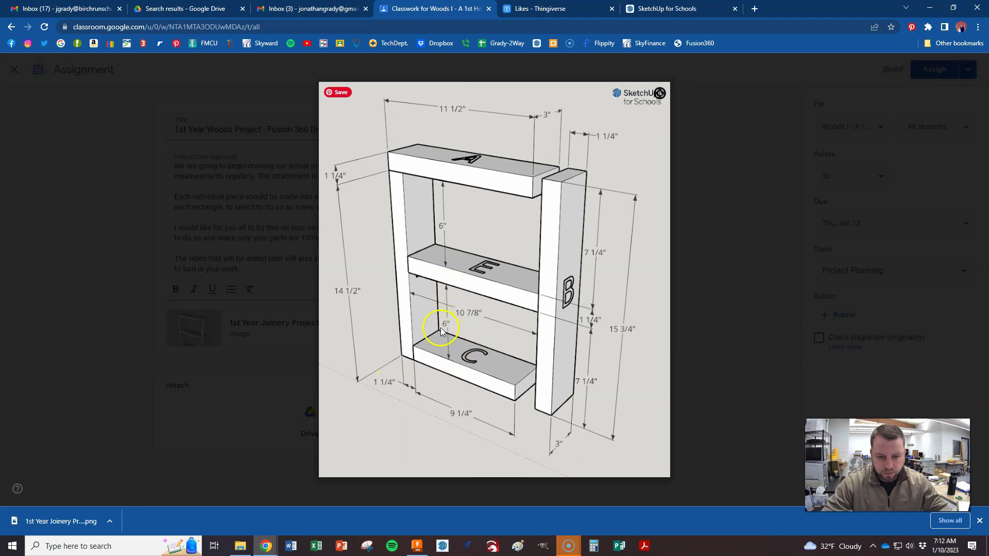
{"action": "key", "text": "alt+Tab"}
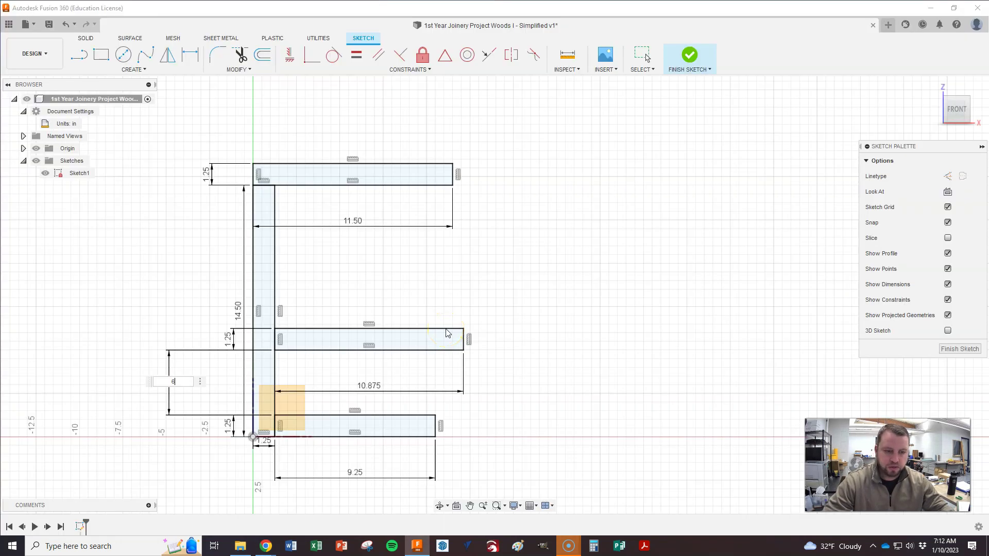
{"action": "key", "text": "Return"}
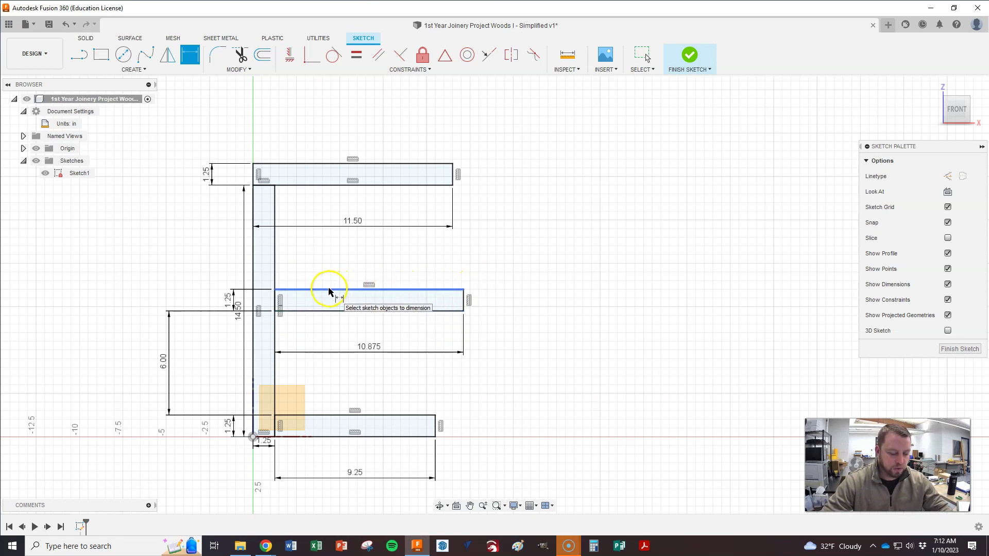
Step: Attempt an upper-gap dimension to the top board, then cancel it as over-constraining
{"action": "key", "text": "alt+Tab"}
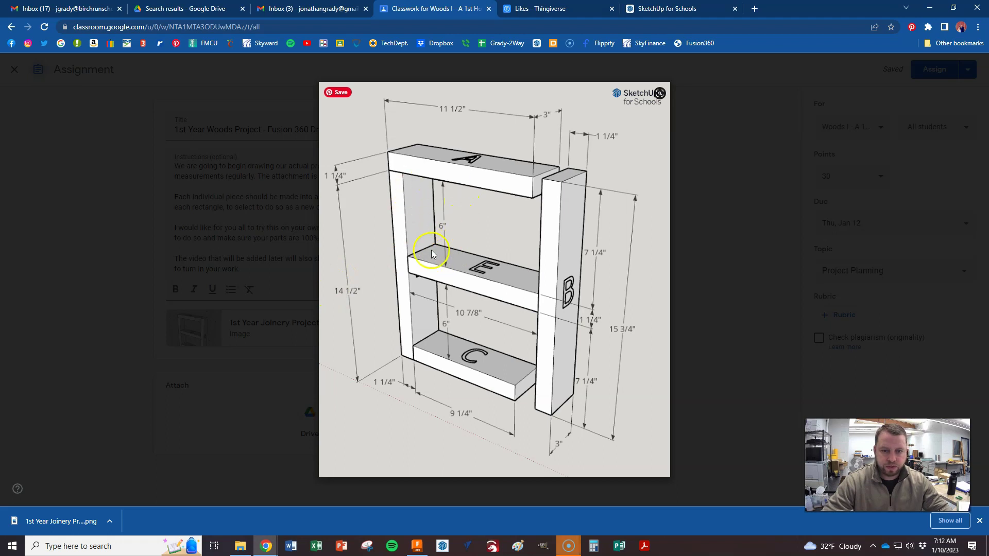
{"action": "key", "text": "alt+Tab"}
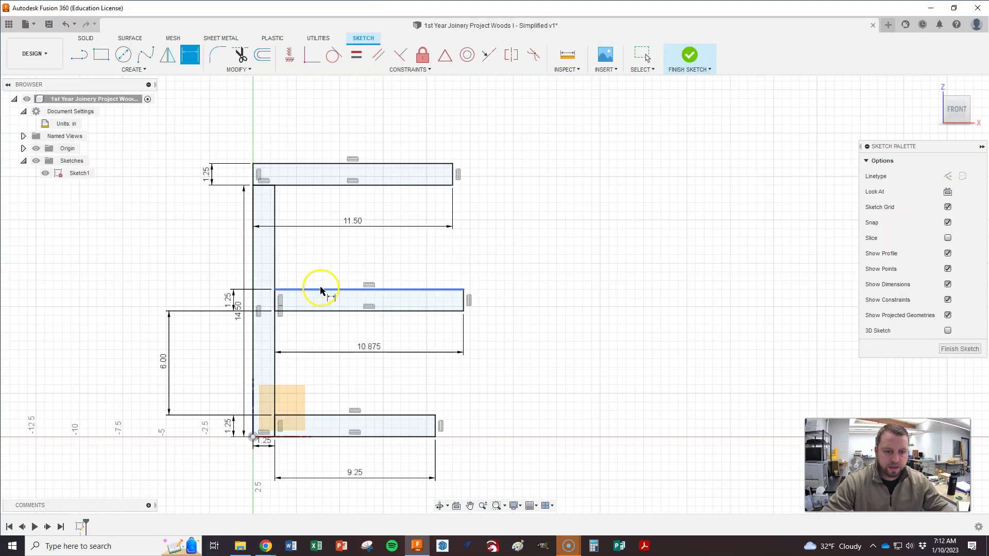
{"action": "left_click", "coordinate": [320, 290]}
{"action": "left_click", "coordinate": [317, 186]}
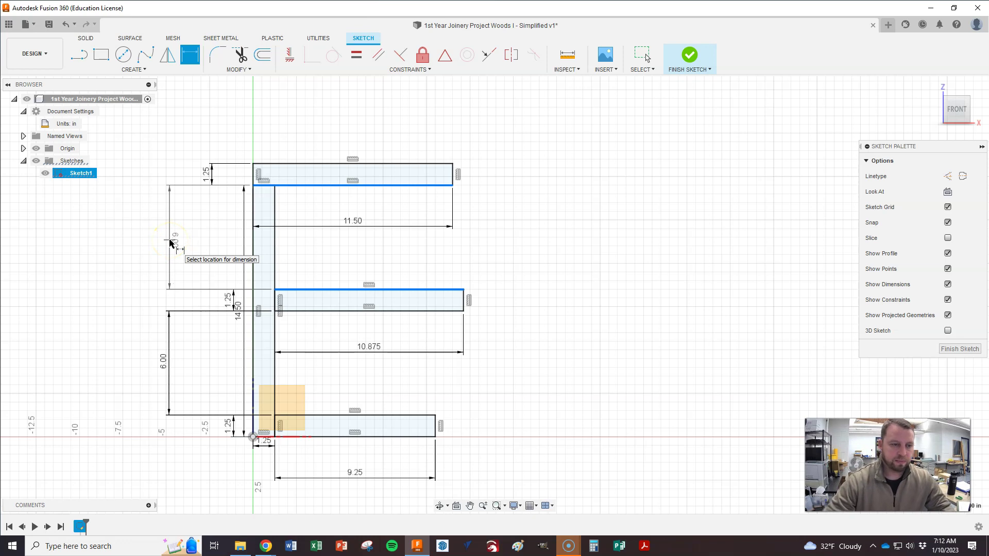
{"action": "left_click", "coordinate": [170, 243]}
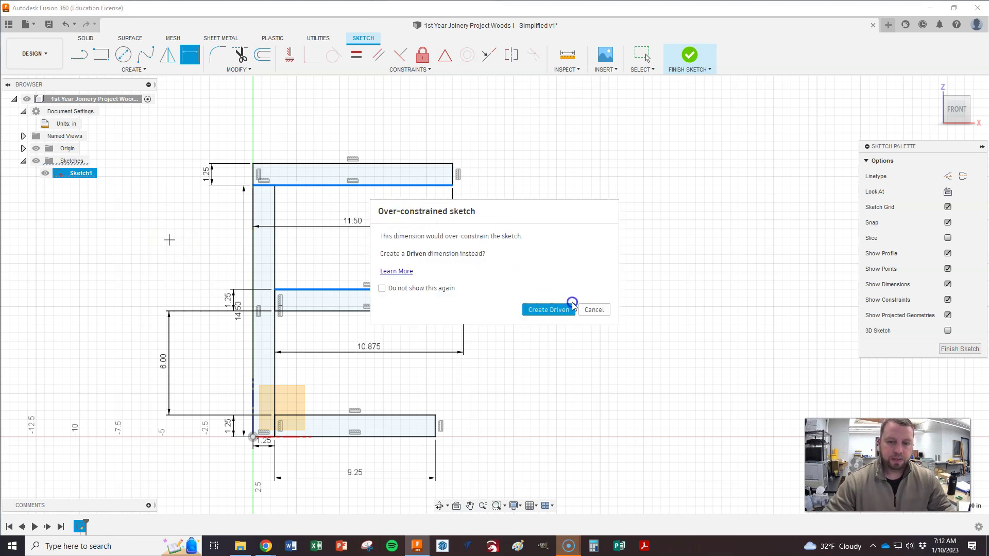
{"action": "left_click", "coordinate": [591, 311]}
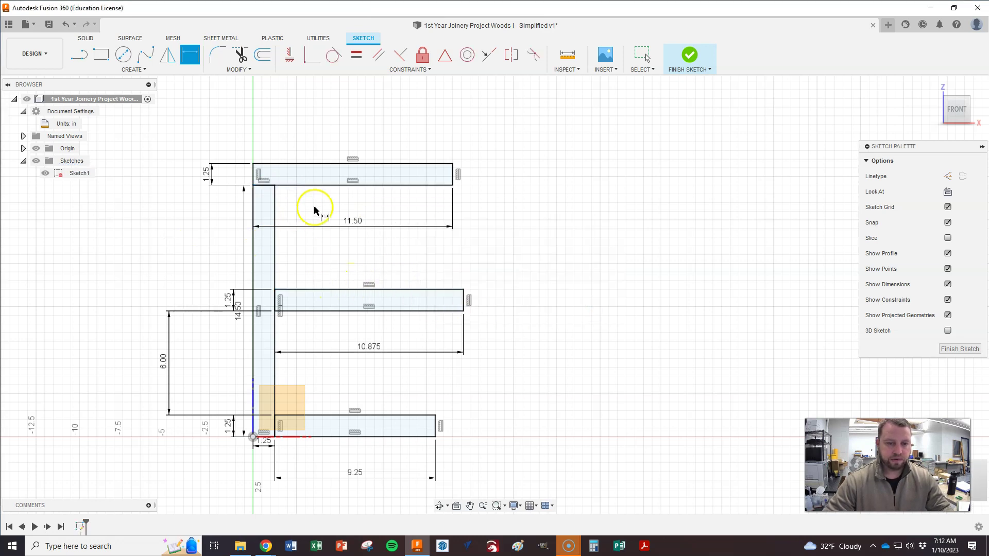
{"action": "key", "text": "alt+Tab"}
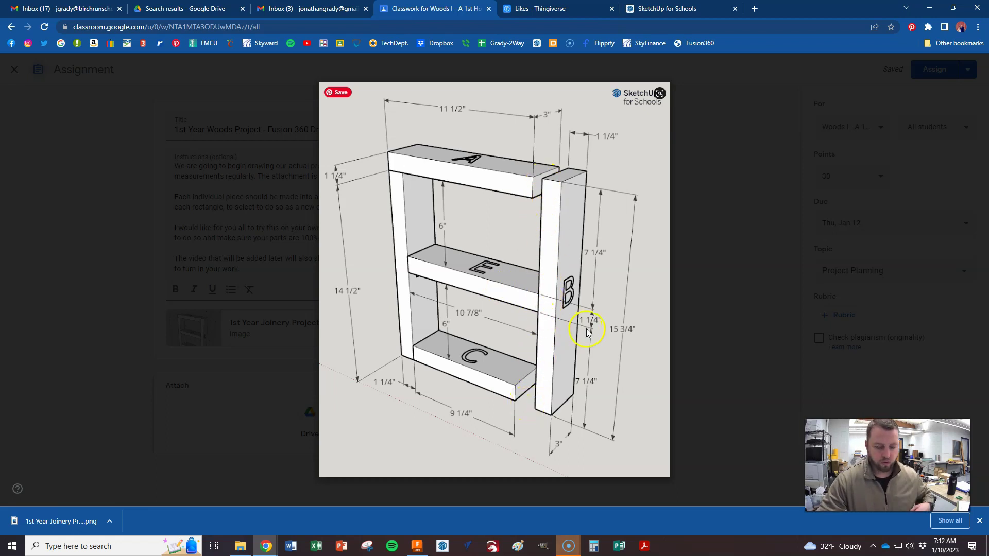
{"action": "key", "text": "alt+Tab"}
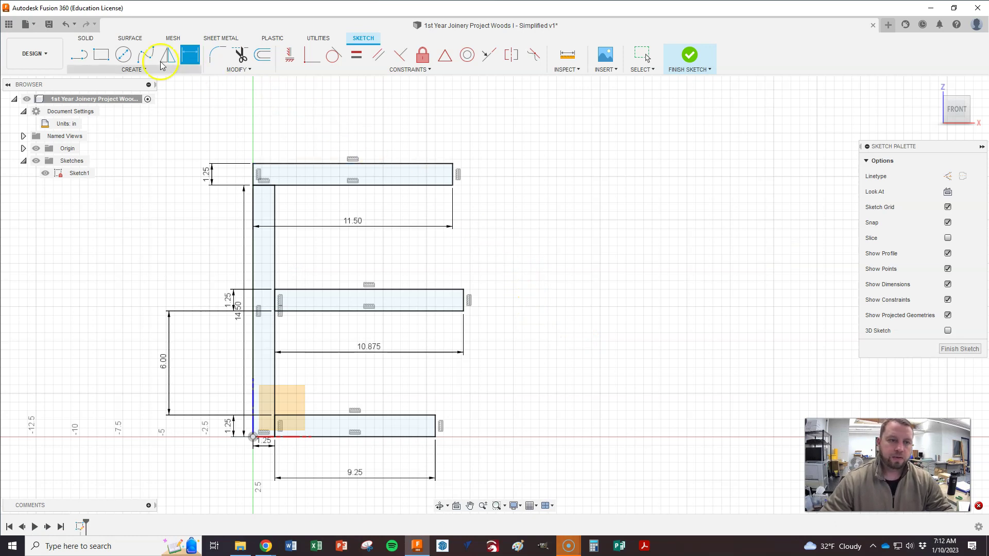
Step: Draw a 1.25 × 15.75 in upright rectangle to the right of the boards
{"action": "left_click", "coordinate": [101, 55]}
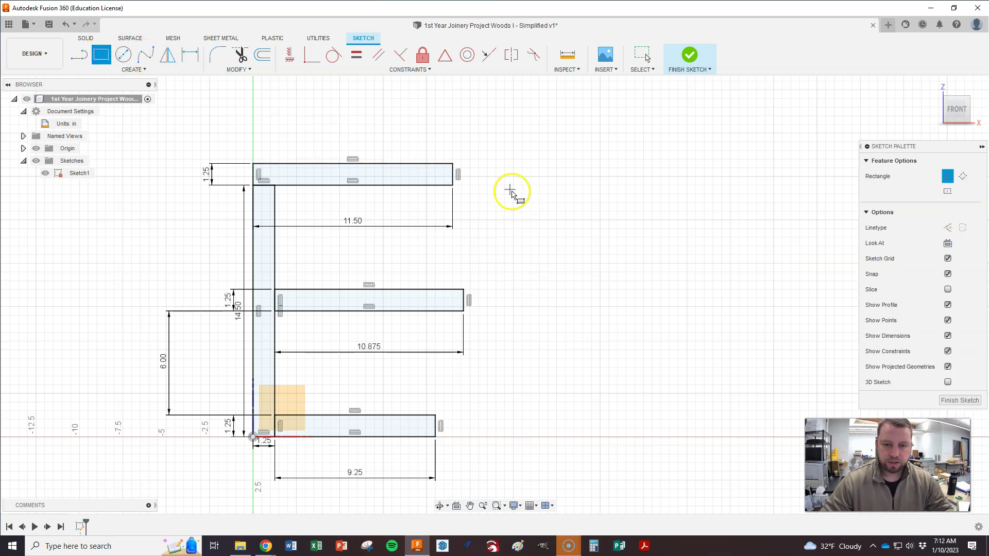
{"action": "left_click", "coordinate": [503, 166]}
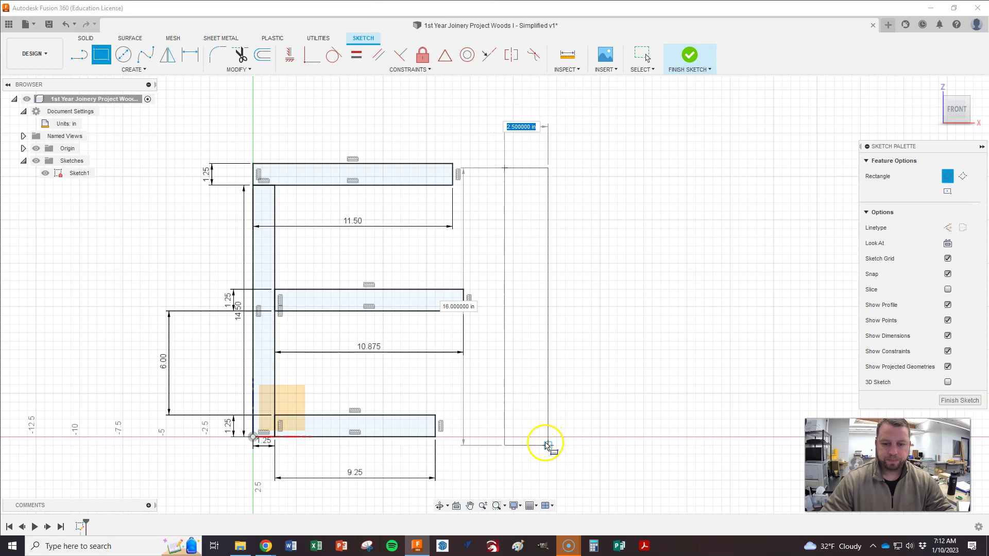
{"action": "type", "text": "1.25"}
{"action": "key", "text": "Tab"}
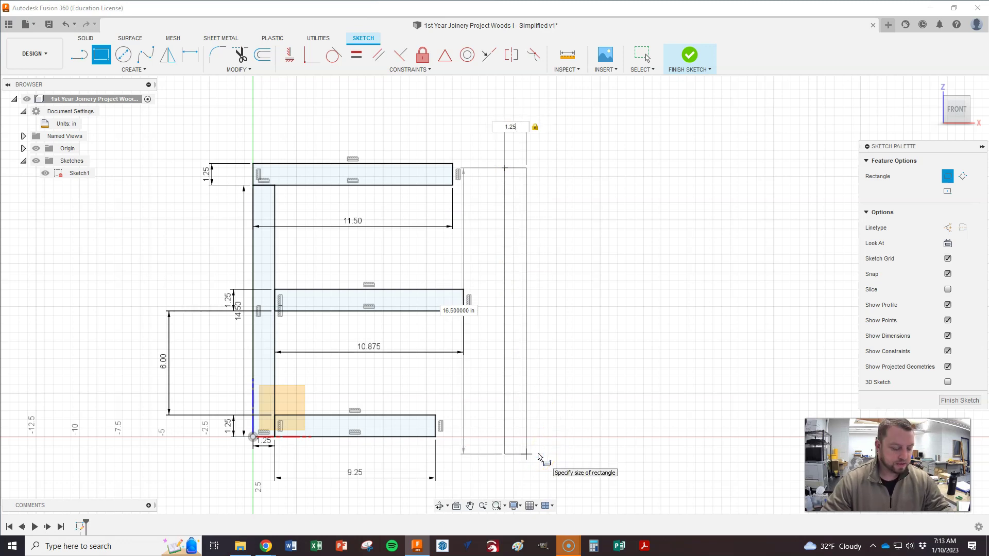
{"action": "key", "text": "Tab"}
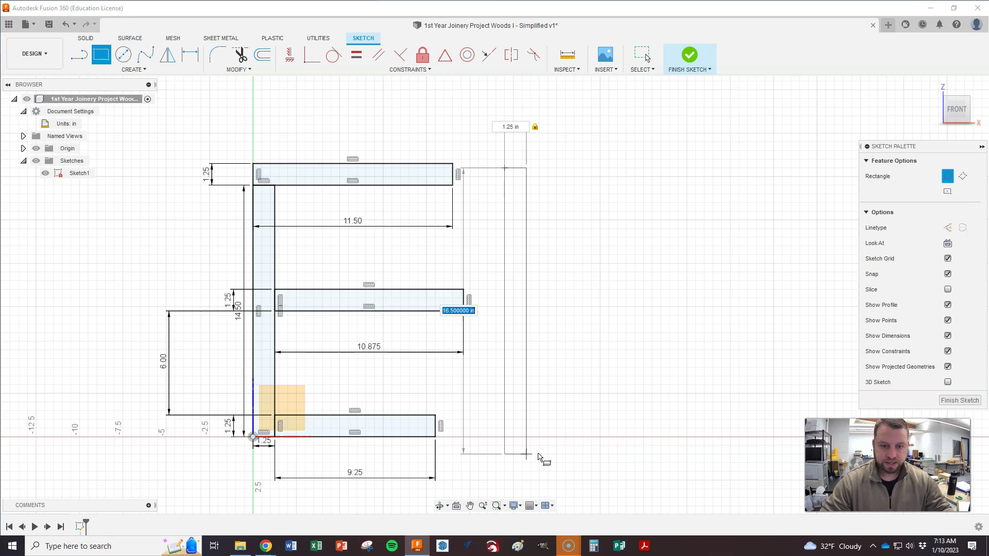
{"action": "type", "text": "15.75"}
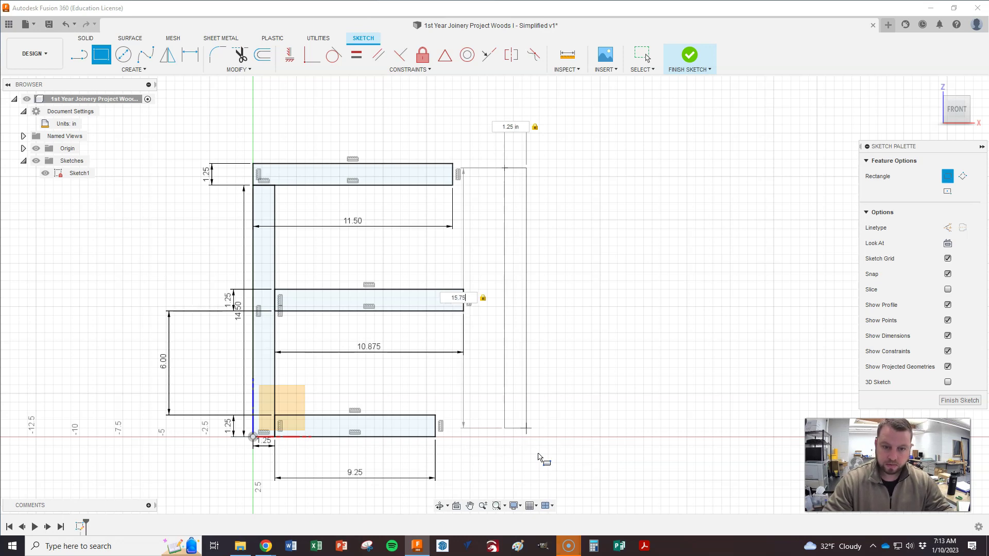
{"action": "key", "text": "Return"}
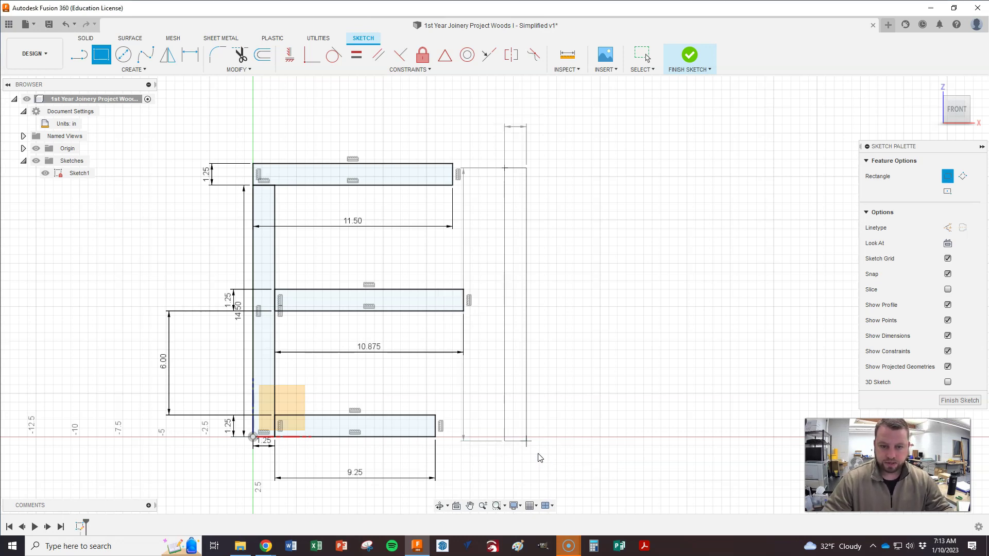
{"action": "key", "text": "Escape"}
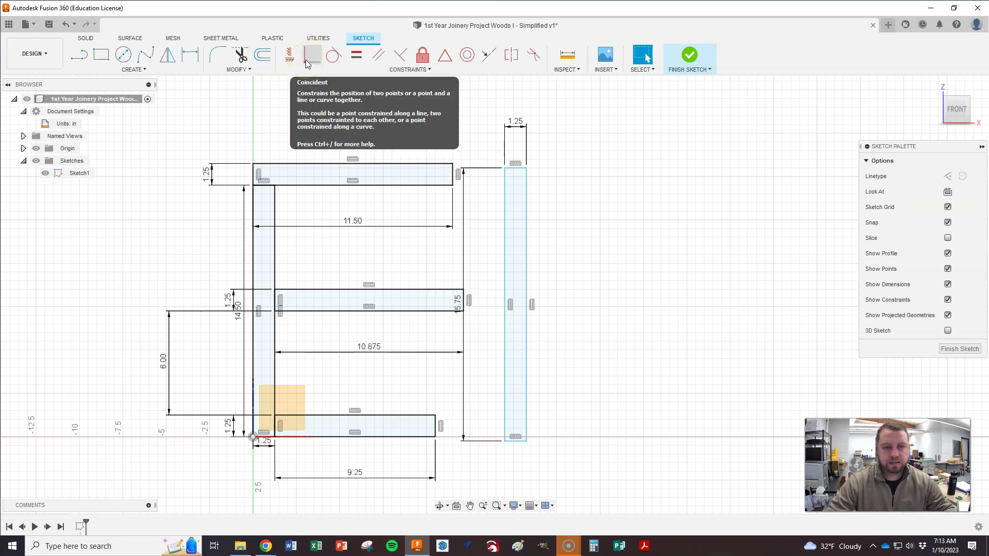
Step: Make the middle shelf's end corner coincident with the right upright's inner edge
{"action": "left_click", "coordinate": [308, 62]}
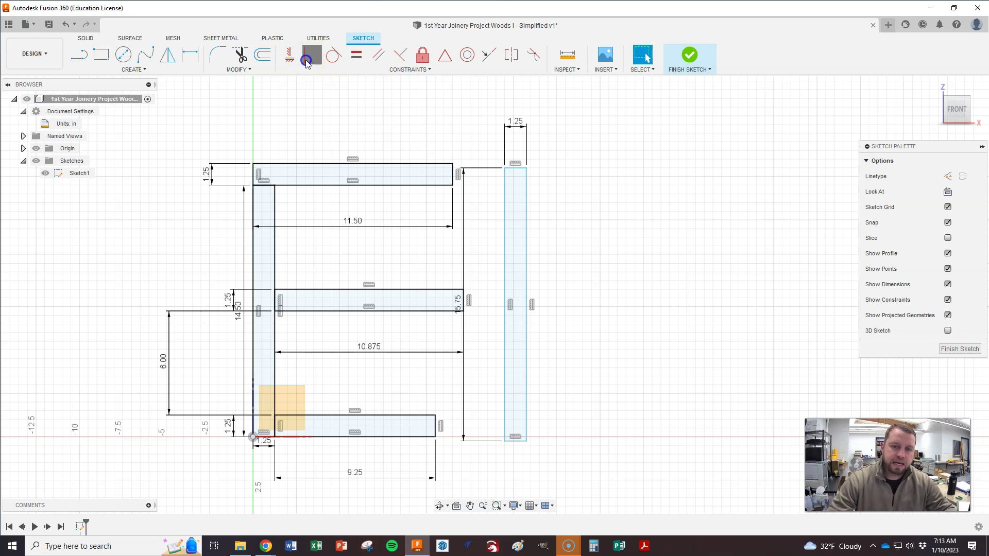
{"action": "left_click", "coordinate": [506, 258]}
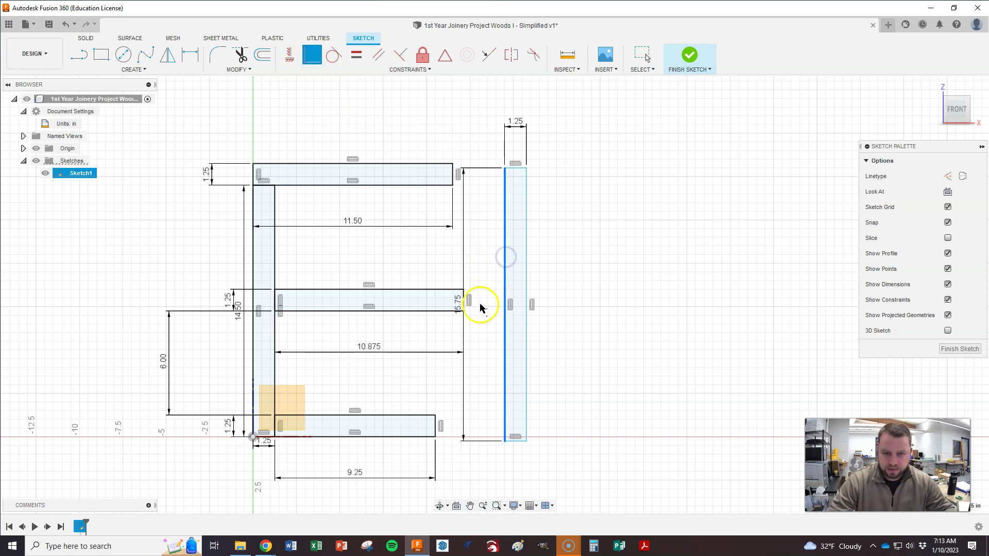
{"action": "scroll", "coordinate": [461, 312], "scroll_direction": "up", "scroll_amount": 5}
{"action": "scroll", "coordinate": [443, 303], "scroll_direction": "up", "scroll_amount": 2}
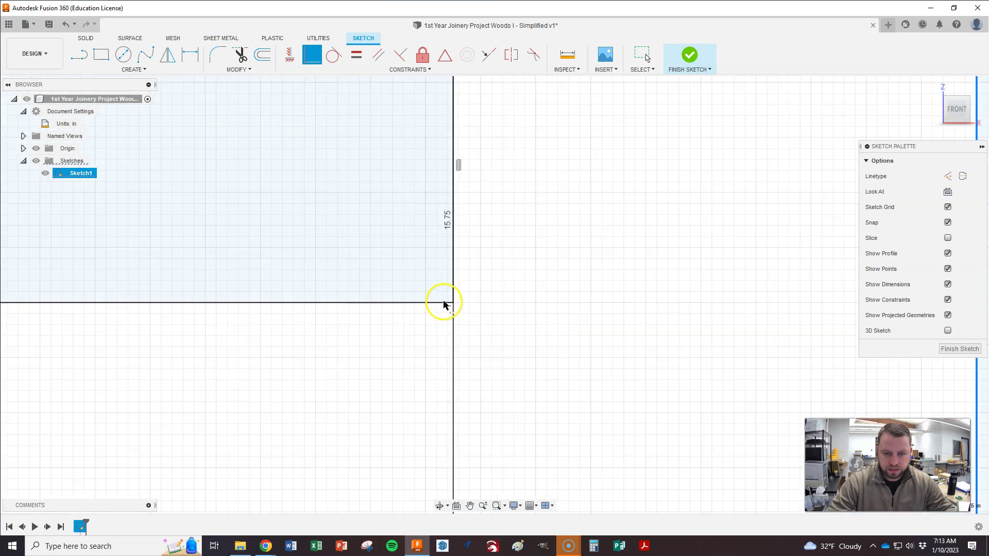
{"action": "left_click", "coordinate": [452, 304]}
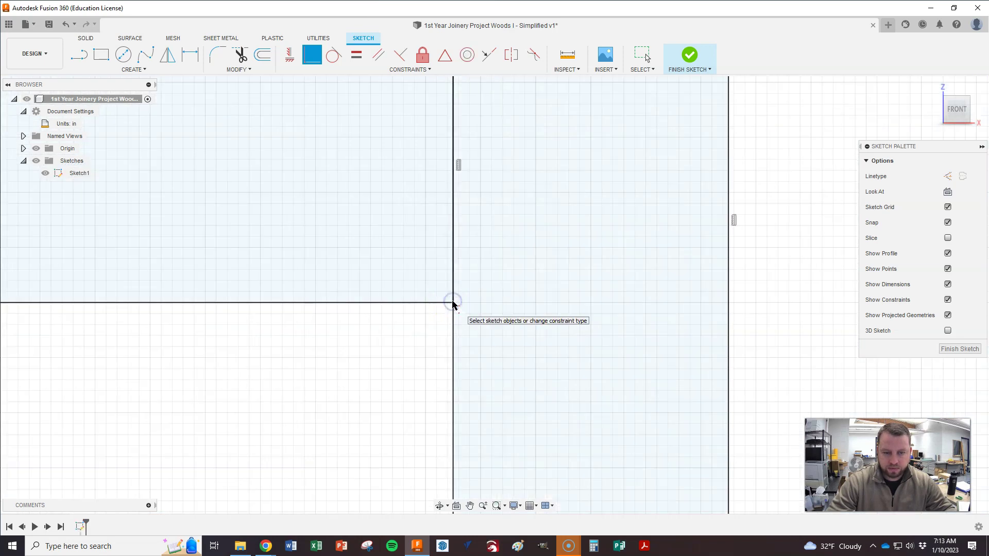
{"action": "scroll", "coordinate": [522, 307], "scroll_direction": "down", "scroll_amount": 6}
{"action": "scroll", "coordinate": [514, 304], "scroll_direction": "down", "scroll_amount": 3}
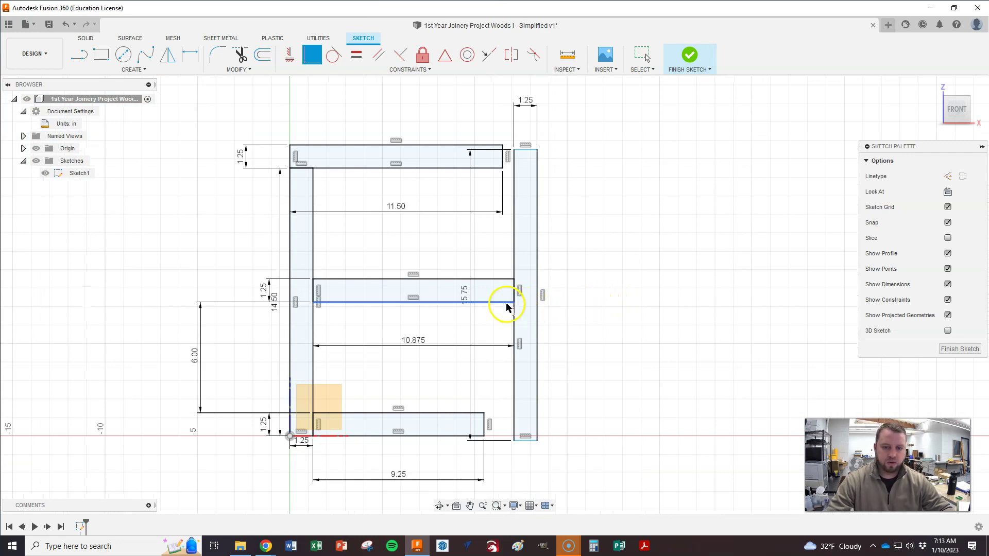
{"action": "left_click", "coordinate": [194, 60]}
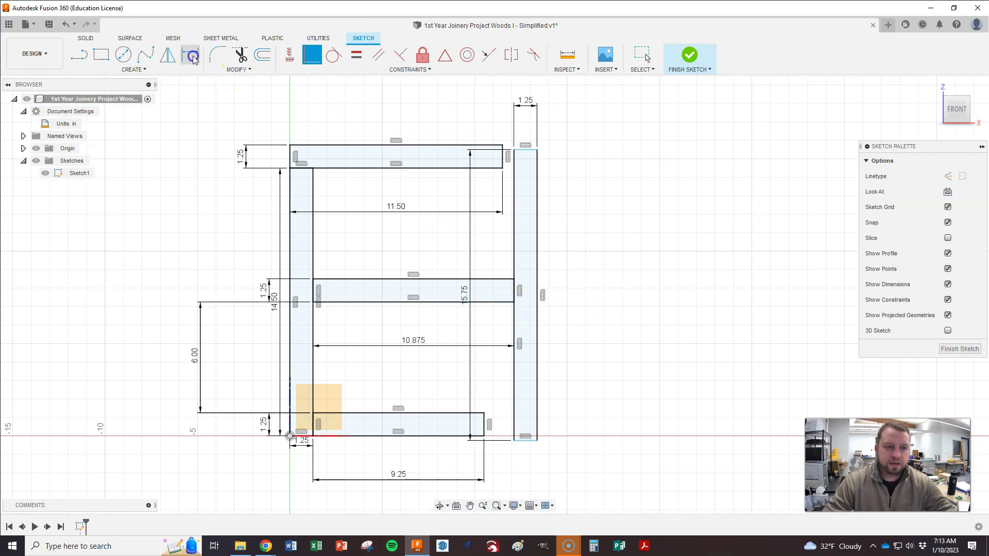
Step: Set the right upright's top 7.25 in above the middle shelf's top edge
{"action": "left_click", "coordinate": [525, 151]}
{"action": "left_click", "coordinate": [497, 279]}
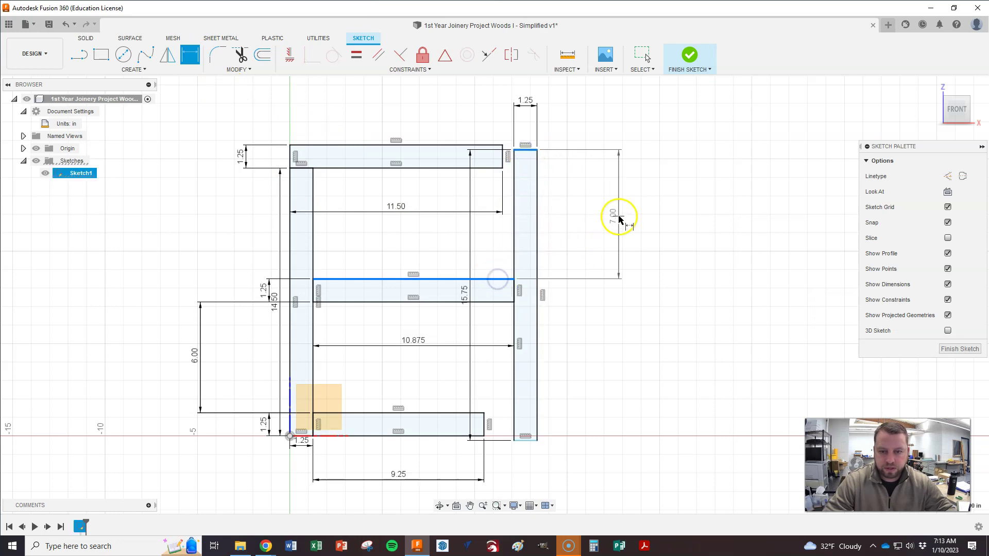
{"action": "left_click", "coordinate": [619, 218]}
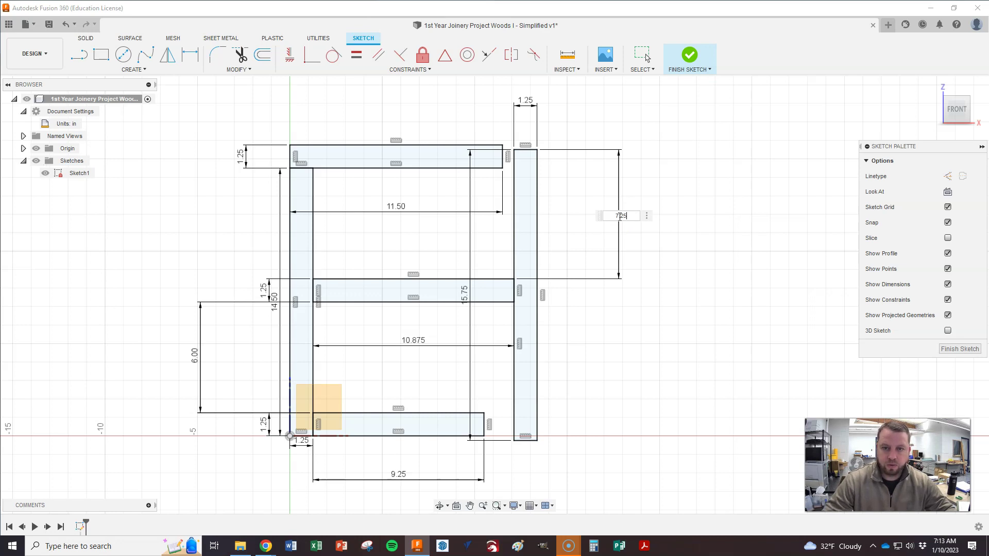
{"action": "key", "text": "Return"}
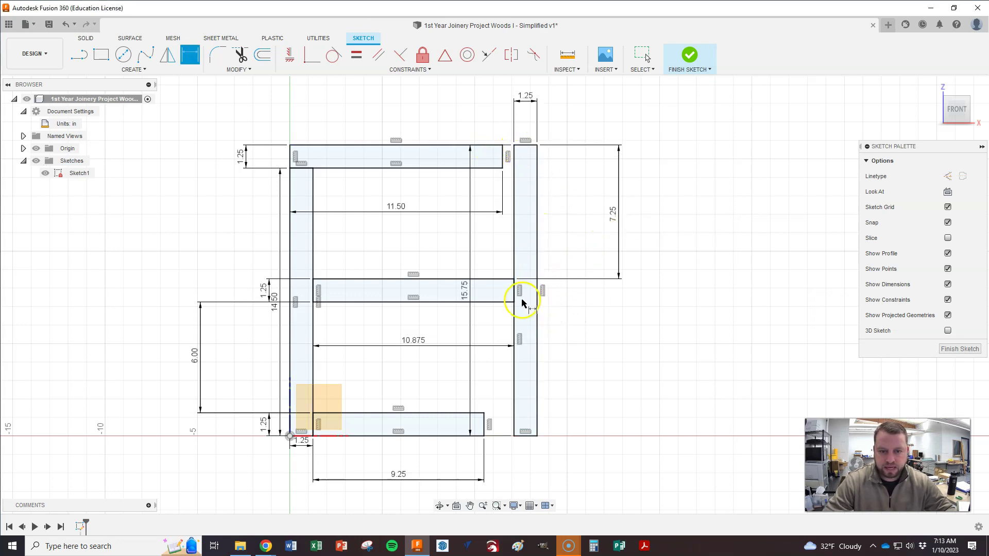
{"action": "left_click", "coordinate": [503, 302]}
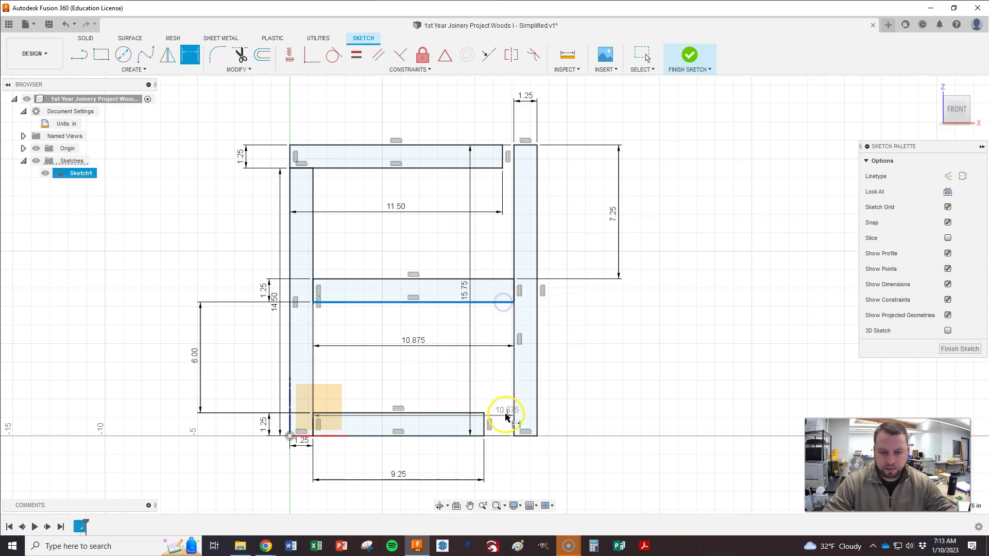
{"action": "left_click", "coordinate": [524, 437]}
{"action": "left_click", "coordinate": [634, 380]}
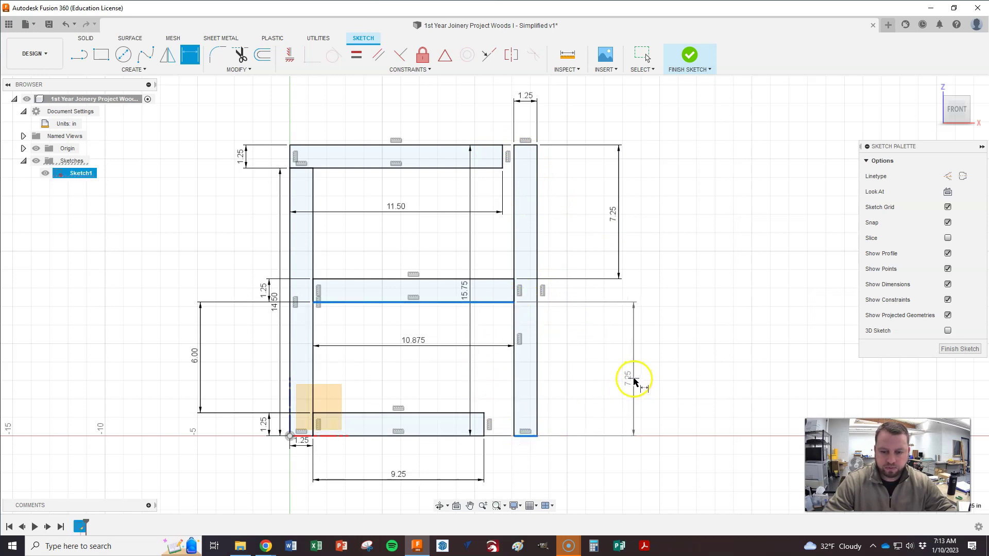
{"action": "key", "text": "Escape"}
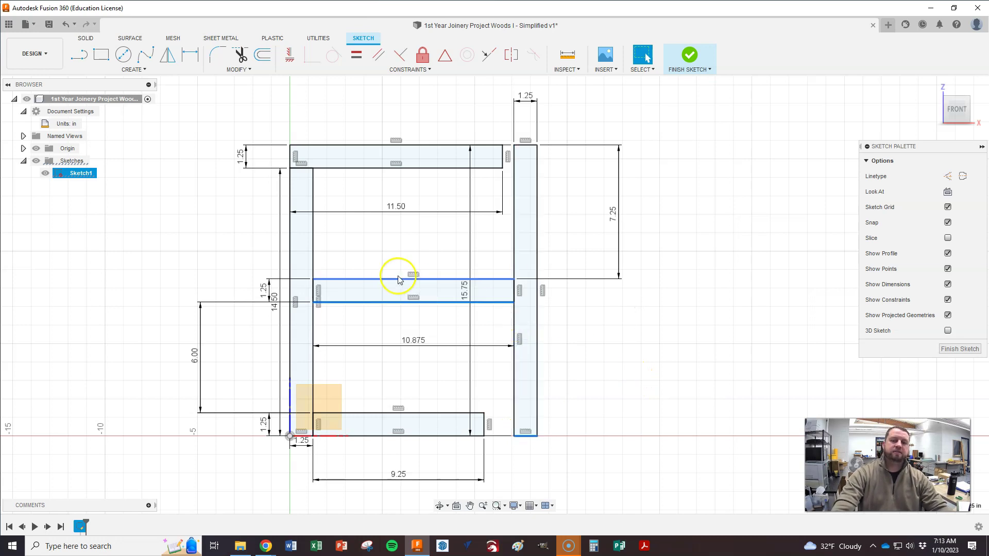
{"action": "left_click", "coordinate": [578, 354]}
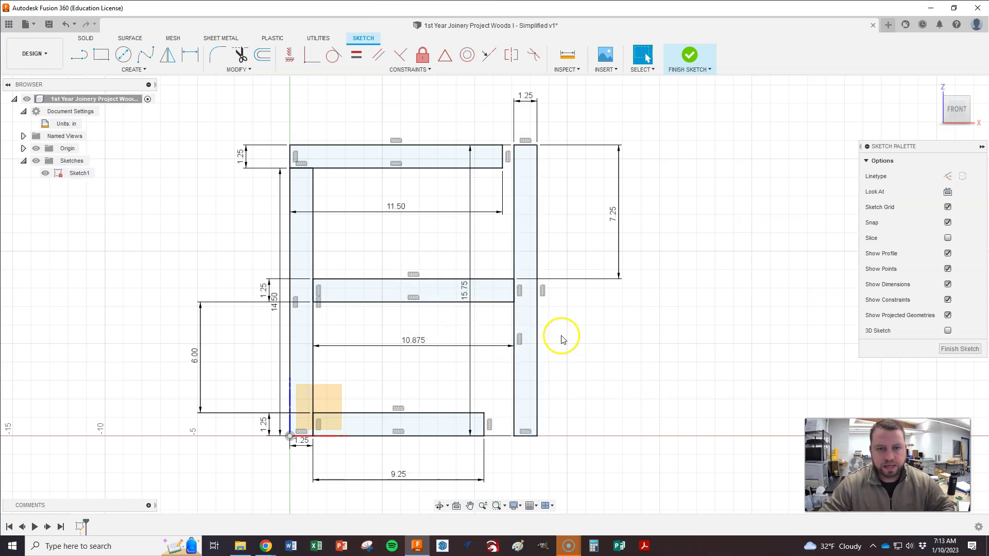
Step: Finish Sketch1 and show the five shelf profiles in the isometric home view
{"action": "left_click", "coordinate": [959, 348]}
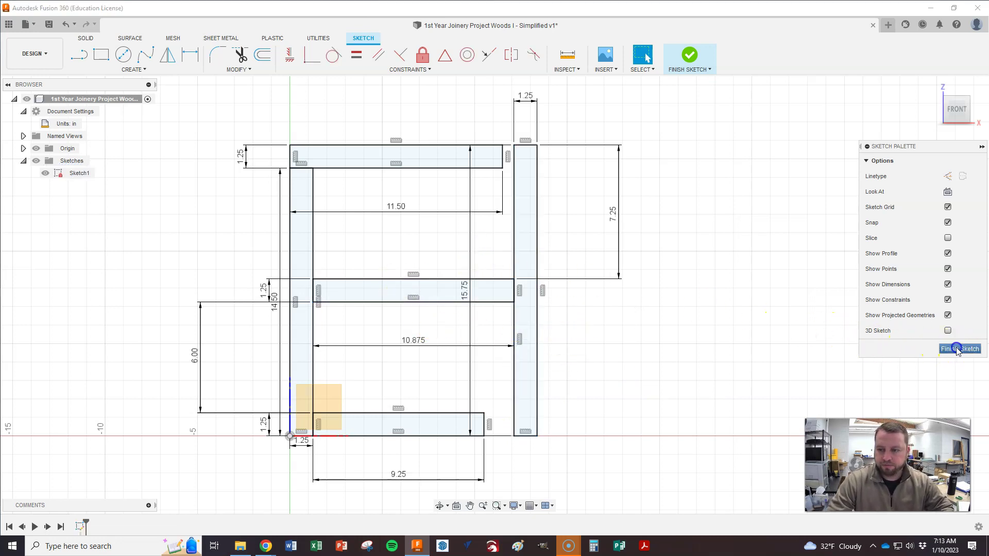
{"action": "mouse_move", "coordinate": [935, 109]}
{"action": "left_click", "coordinate": [933, 88]}
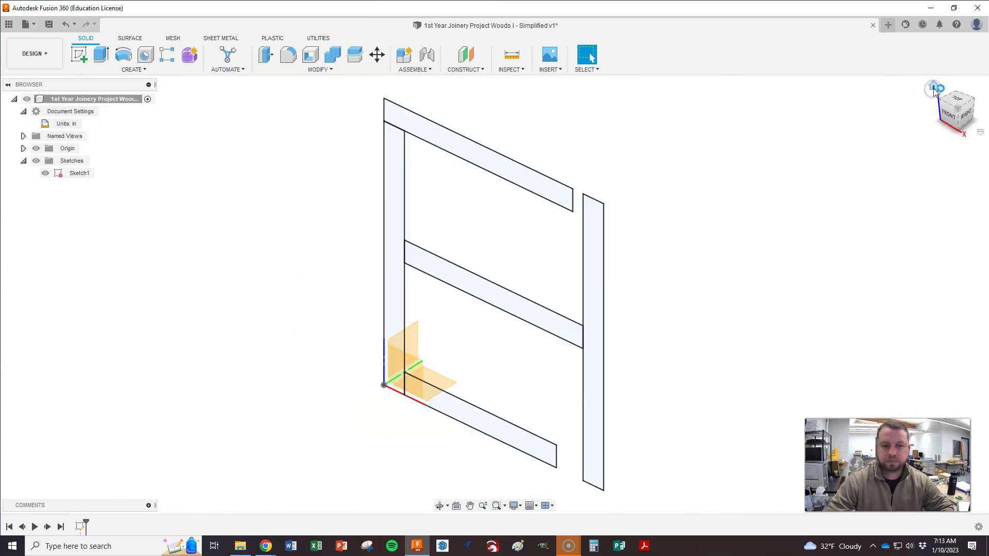
{"action": "scroll", "coordinate": [436, 211], "scroll_direction": "down", "scroll_amount": 4}
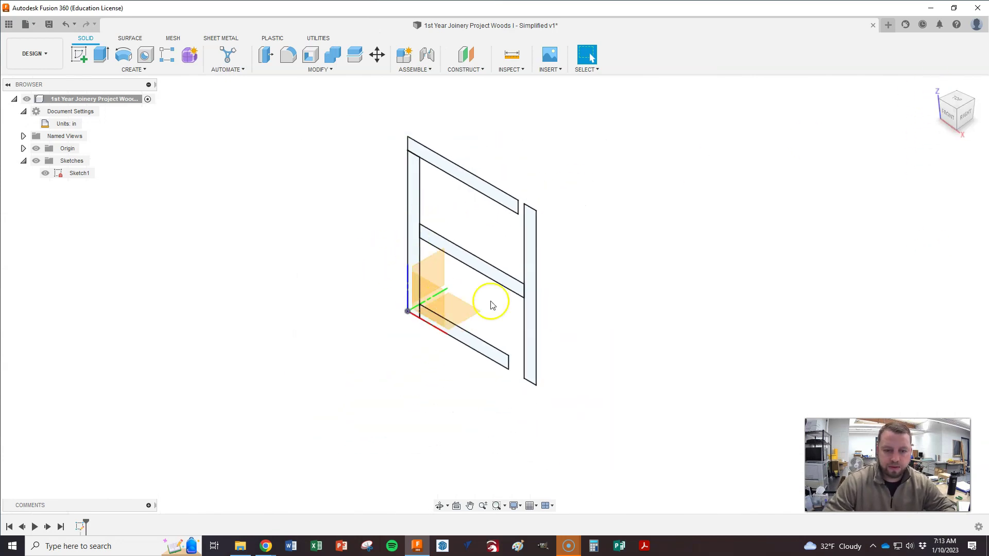
{"action": "scroll", "coordinate": [564, 282], "scroll_direction": "up", "scroll_amount": 1}
{"action": "scroll", "coordinate": [565, 285], "scroll_direction": "up", "scroll_amount": 1}
{"action": "mouse_move", "coordinate": [935, 87]}
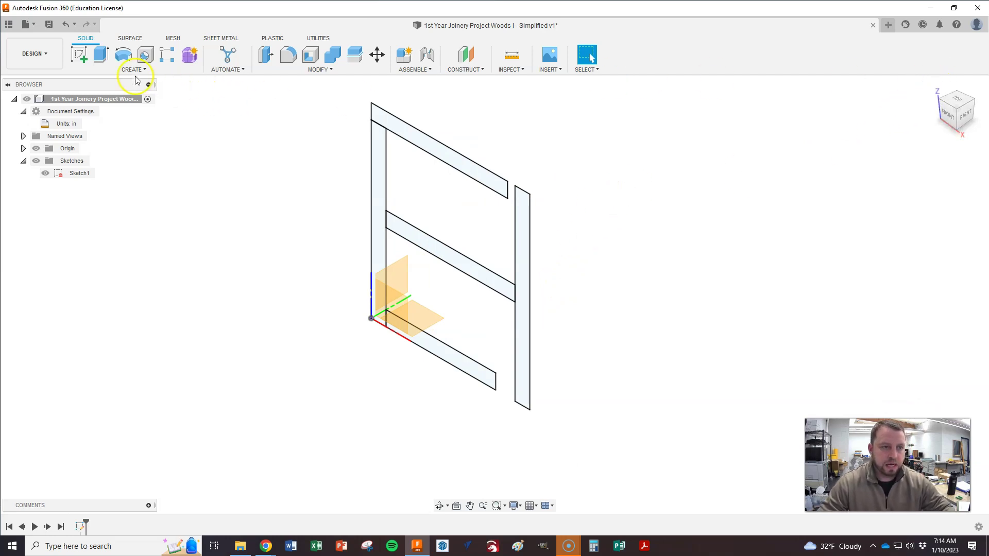
Step: Extrude the top rail profile 3 in as a new component
{"action": "left_click", "coordinate": [99, 56]}
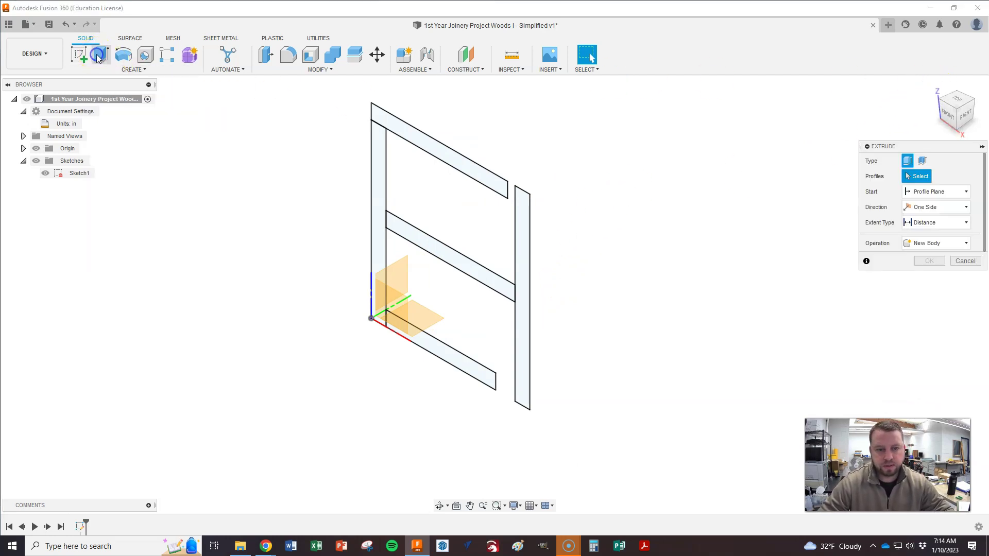
{"action": "left_click", "coordinate": [434, 147]}
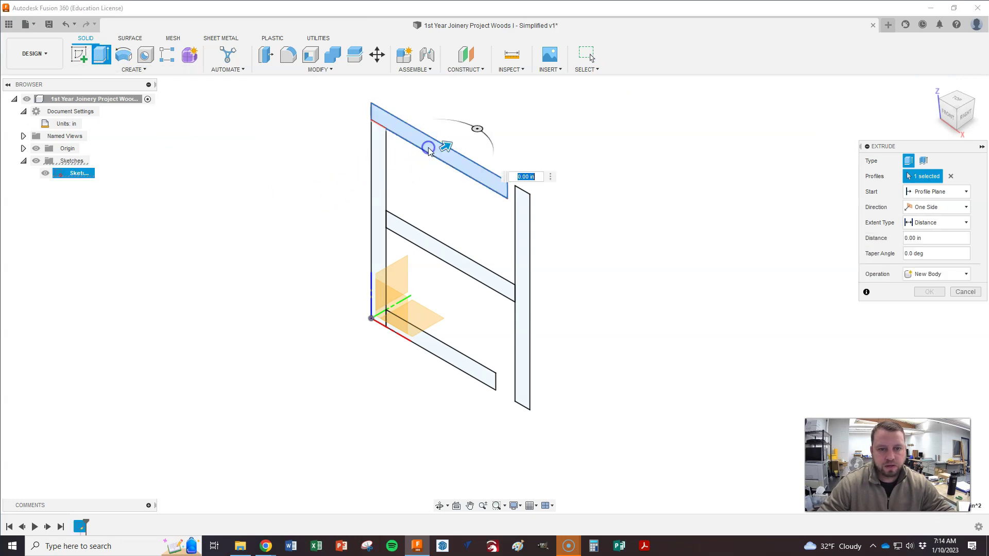
{"action": "left_click_drag", "start_coordinate": [444, 145], "coordinate": [461, 137]}
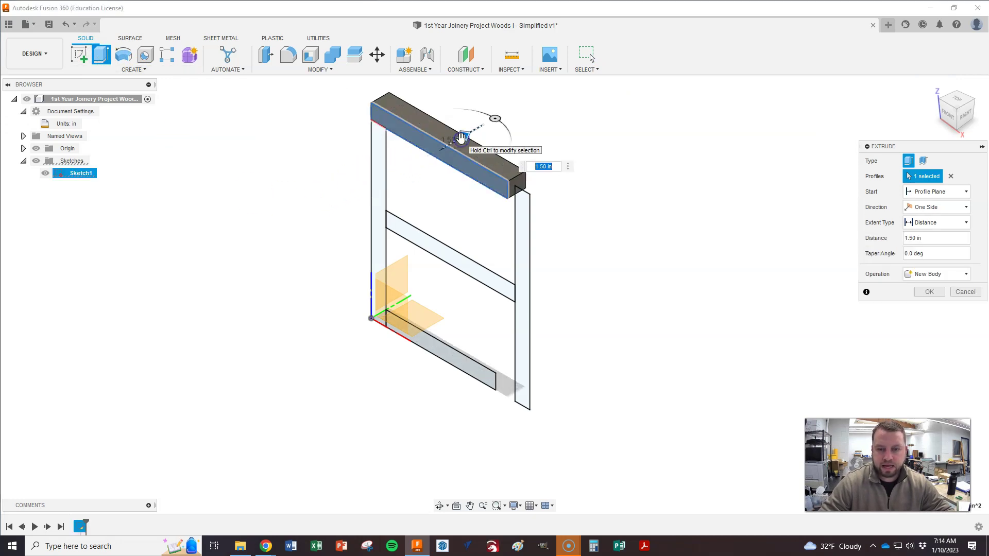
{"action": "type", "text": "3"}
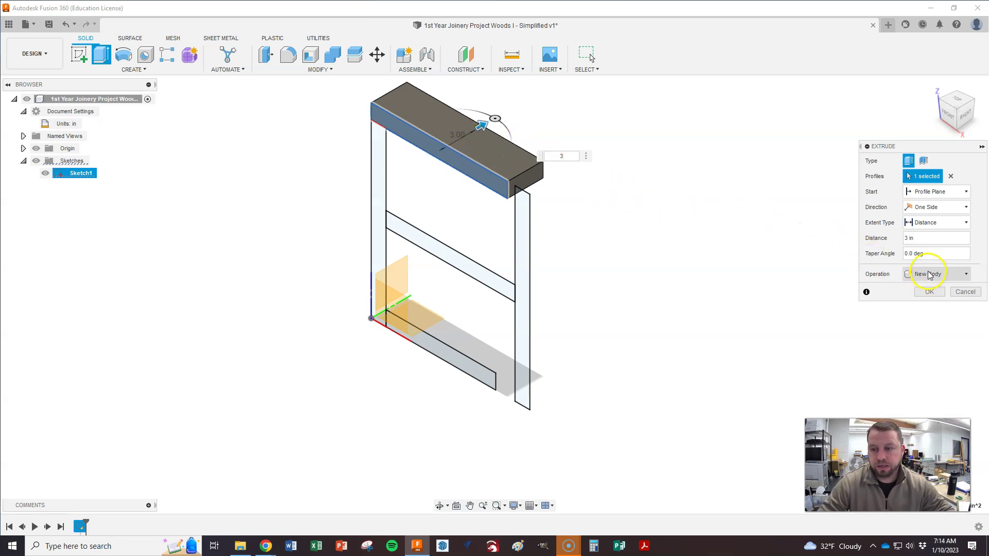
{"action": "left_click", "coordinate": [910, 275]}
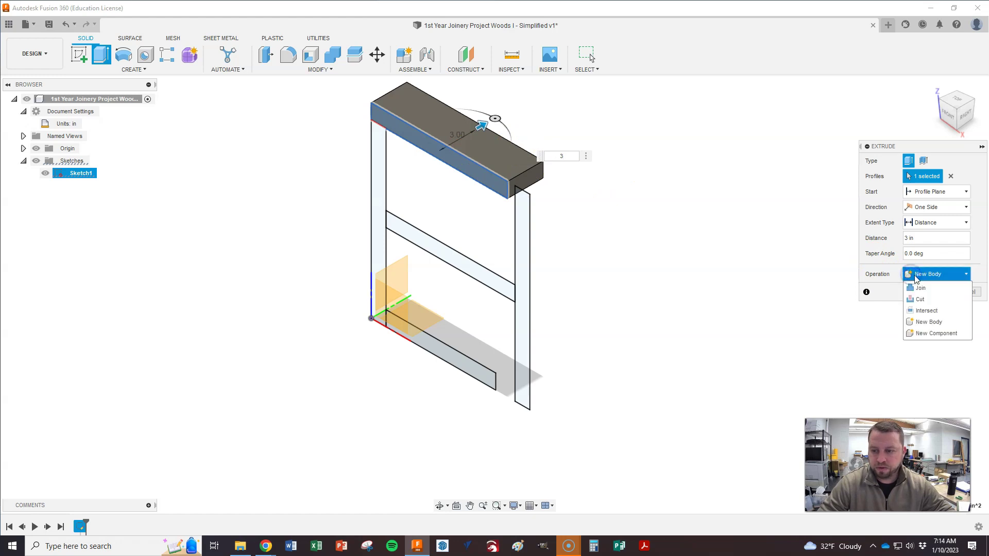
{"action": "left_click", "coordinate": [930, 333]}
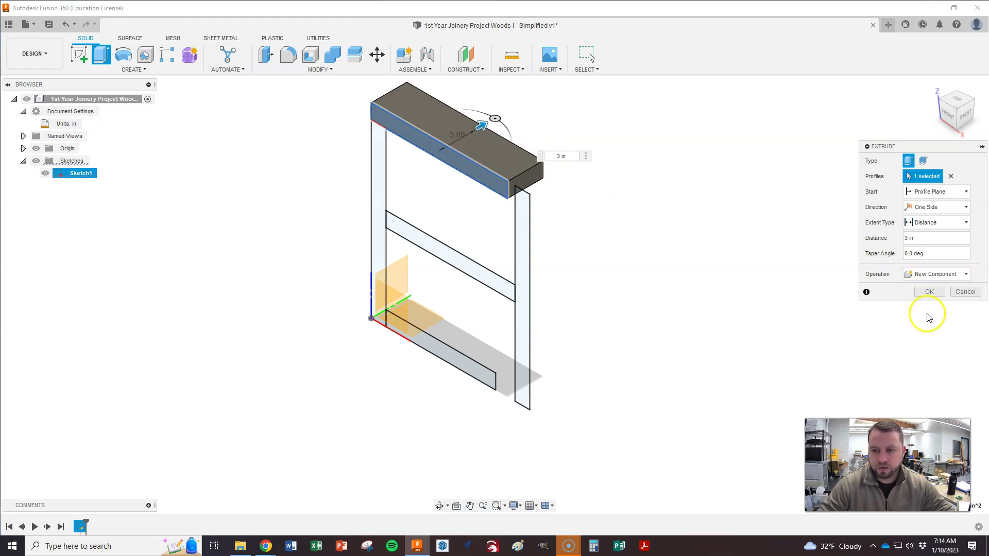
{"action": "left_click", "coordinate": [929, 292]}
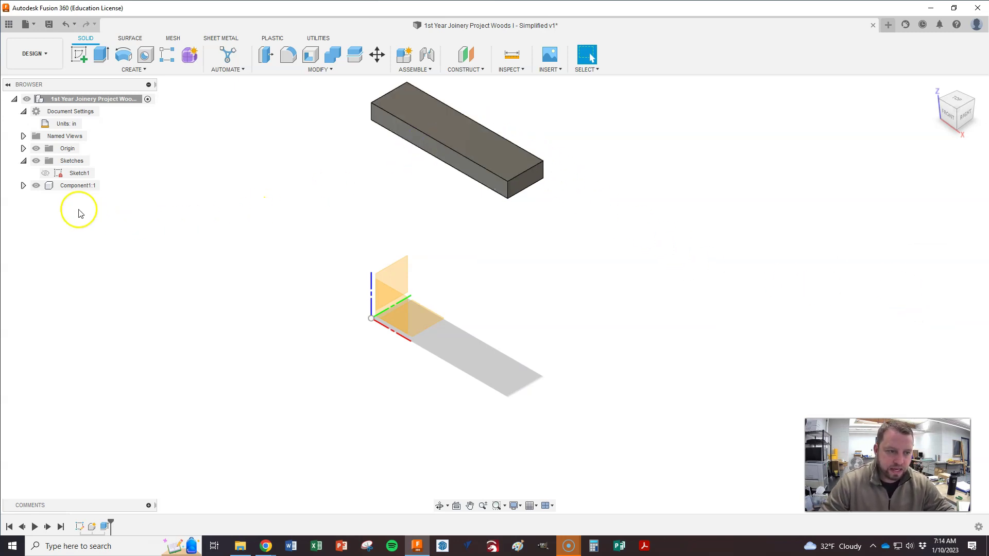
Step: Make Sketch1 visible again to show the remaining shelf profiles
{"action": "left_click", "coordinate": [46, 173]}
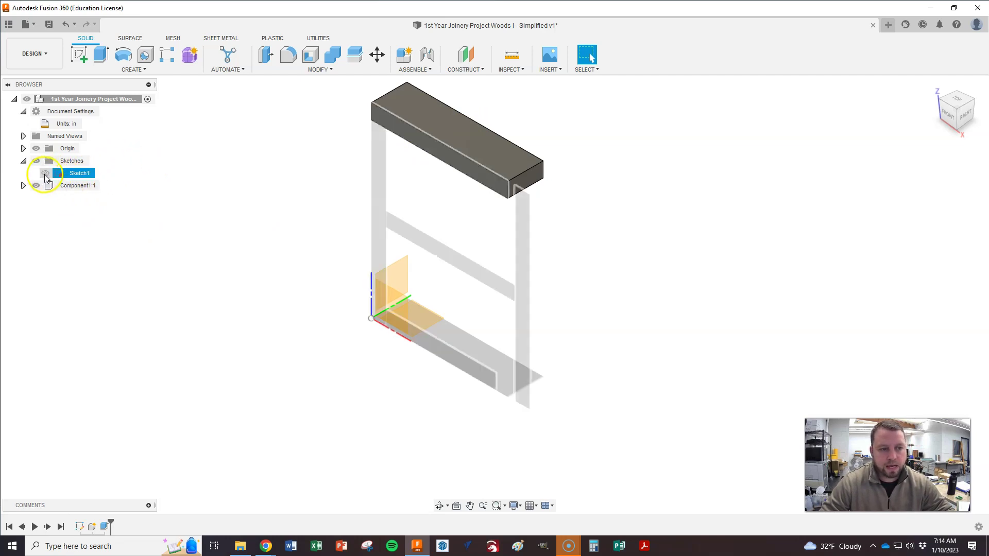
{"action": "left_click", "coordinate": [45, 174]}
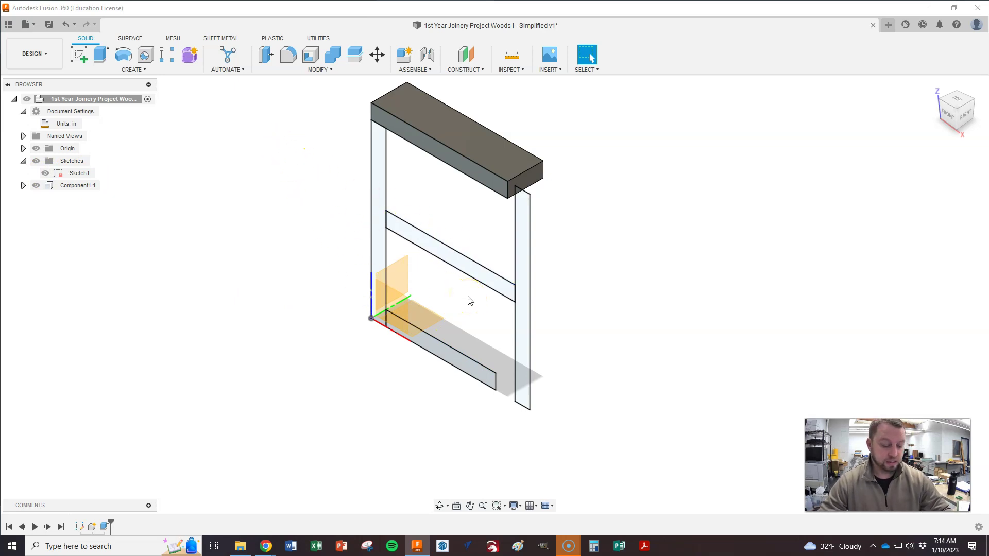
{"action": "key", "text": "e"}
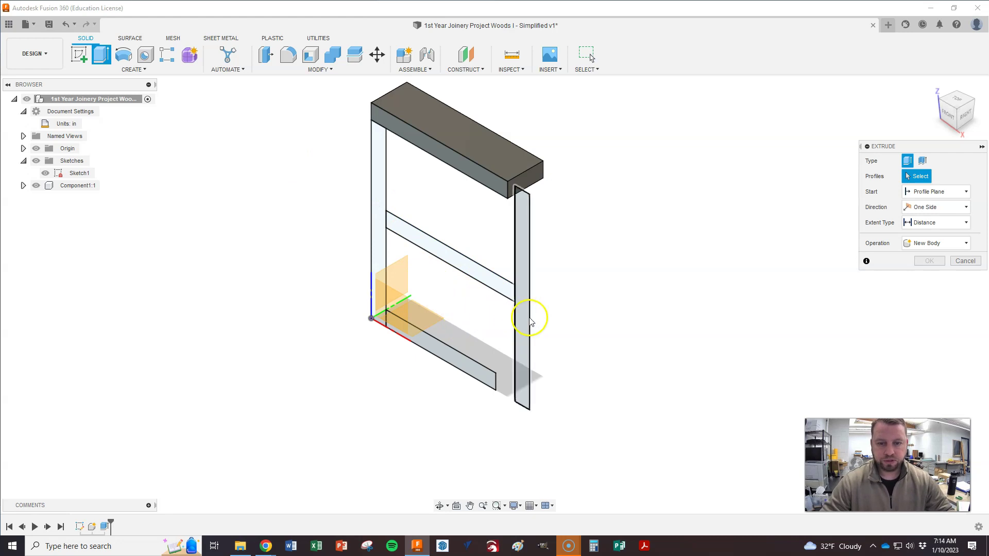
Step: Extrude the right upright profile 3 in as a new component
{"action": "left_click", "coordinate": [531, 320]}
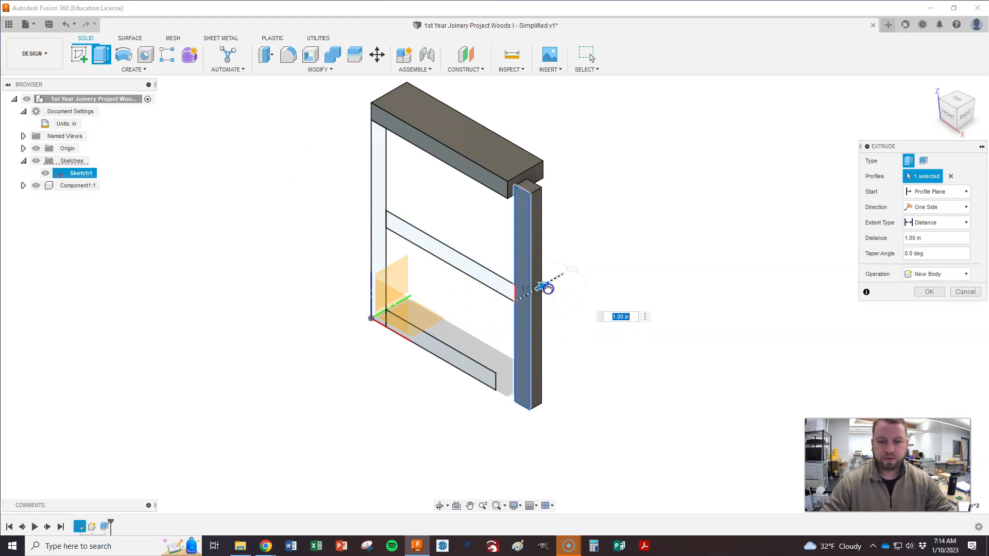
{"action": "type", "text": "3"}
{"action": "key", "text": "Return"}
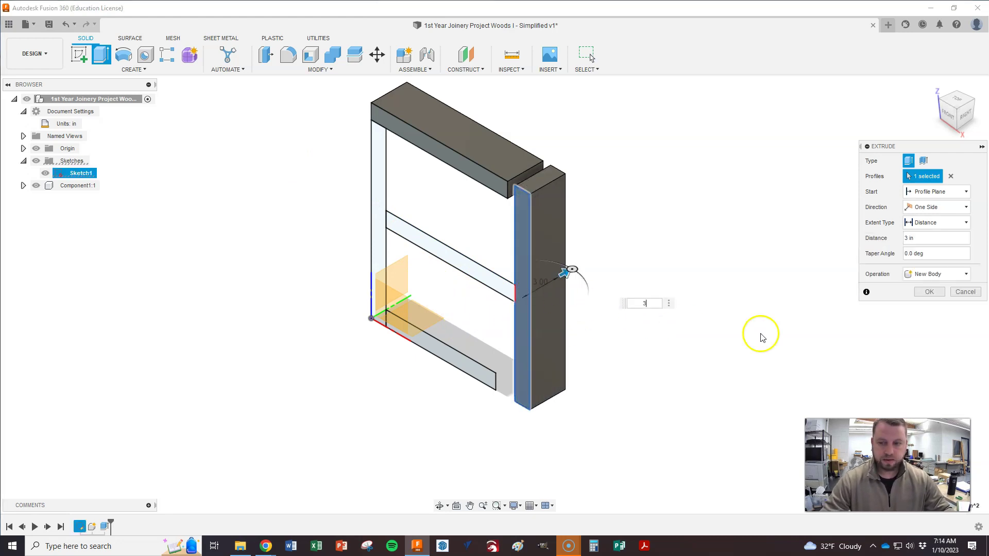
{"action": "left_click", "coordinate": [922, 279]}
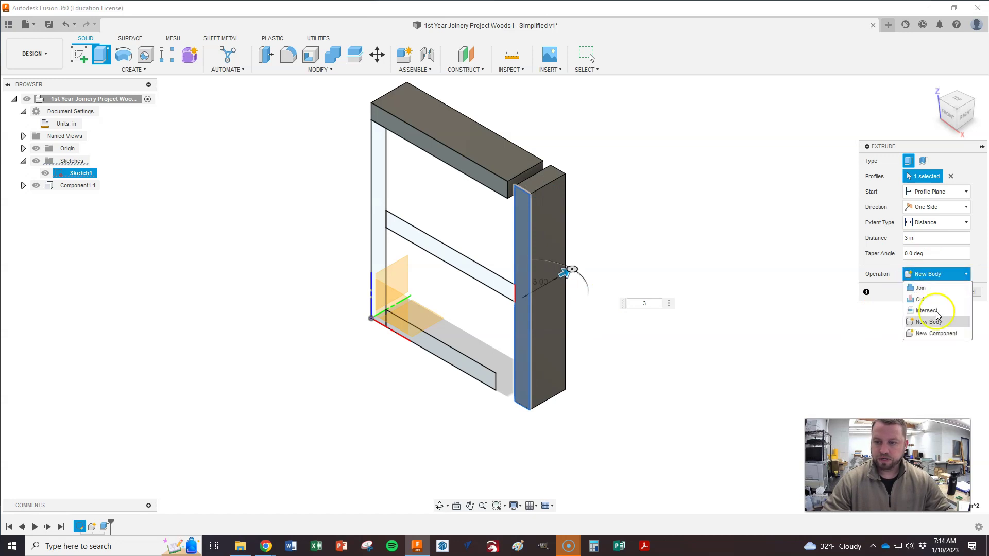
{"action": "left_click", "coordinate": [936, 335]}
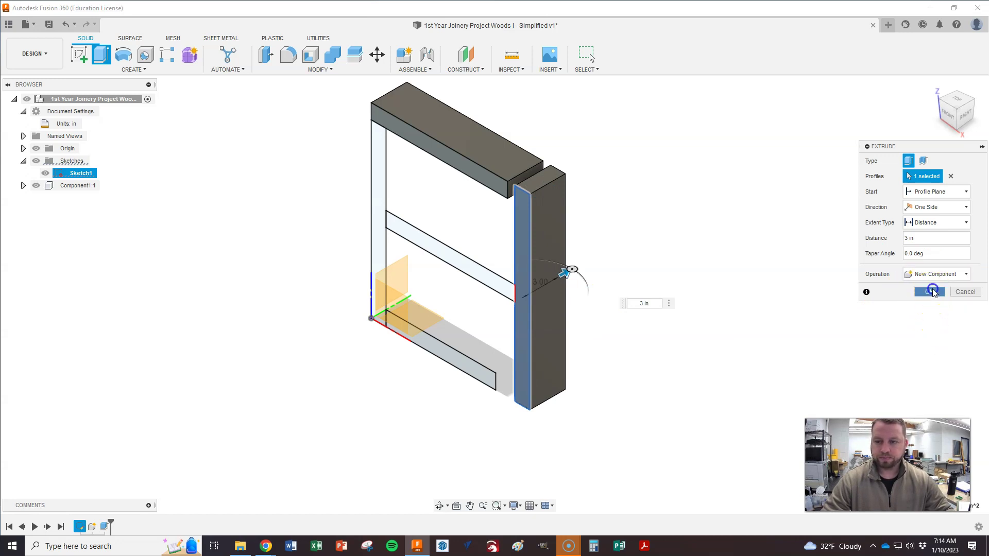
{"action": "left_click", "coordinate": [931, 292]}
Step: Extrude the bottom shelf profile 3 in as a new component
{"action": "key", "text": "e"}
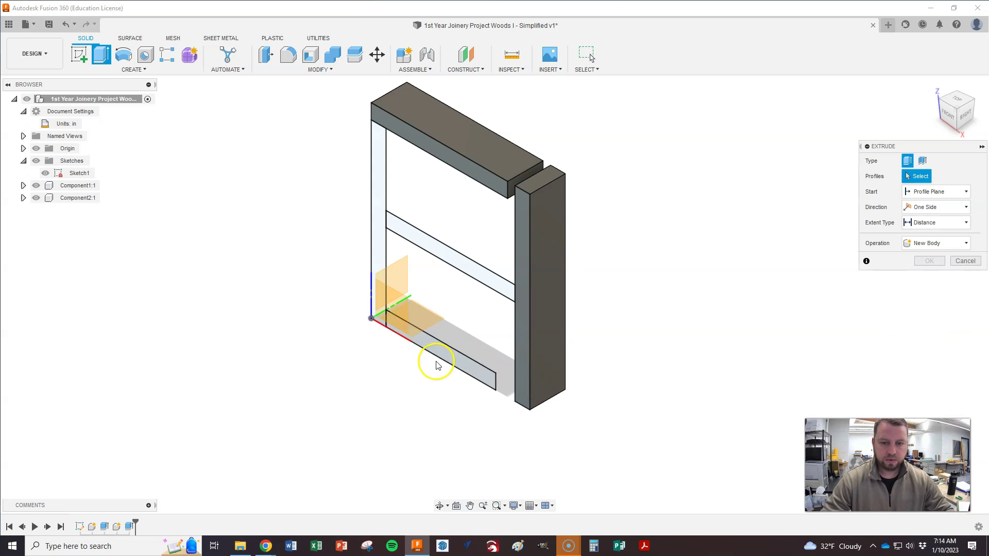
{"action": "left_click", "coordinate": [438, 349]}
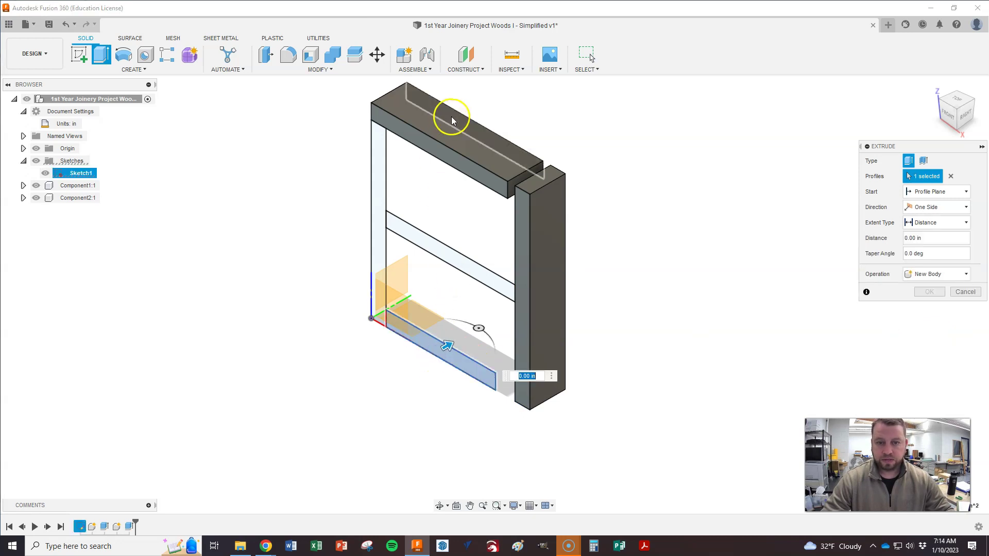
{"action": "left_click_drag", "start_coordinate": [446, 345], "coordinate": [471, 333]}
{"action": "type", "text": "3"}
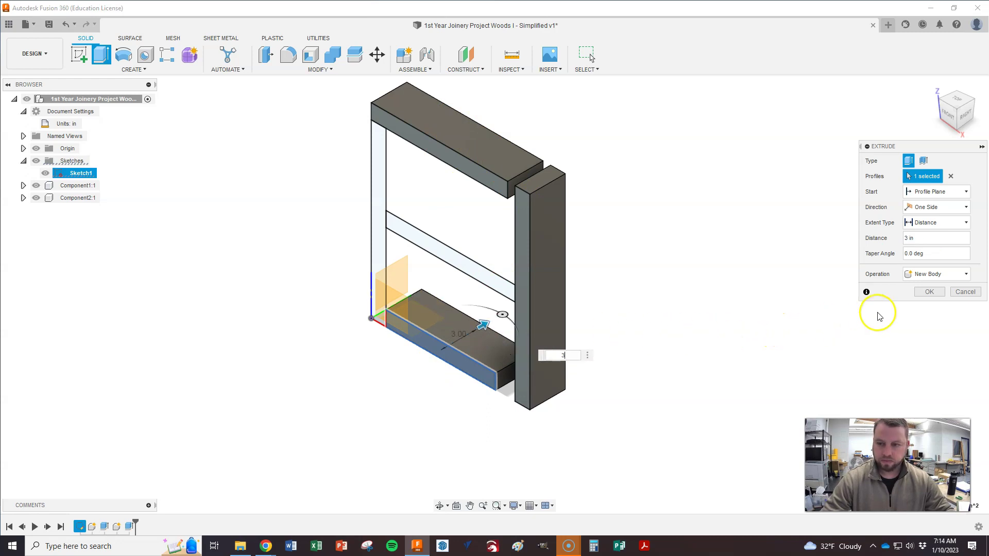
{"action": "left_click", "coordinate": [922, 274]}
{"action": "left_click", "coordinate": [929, 333]}
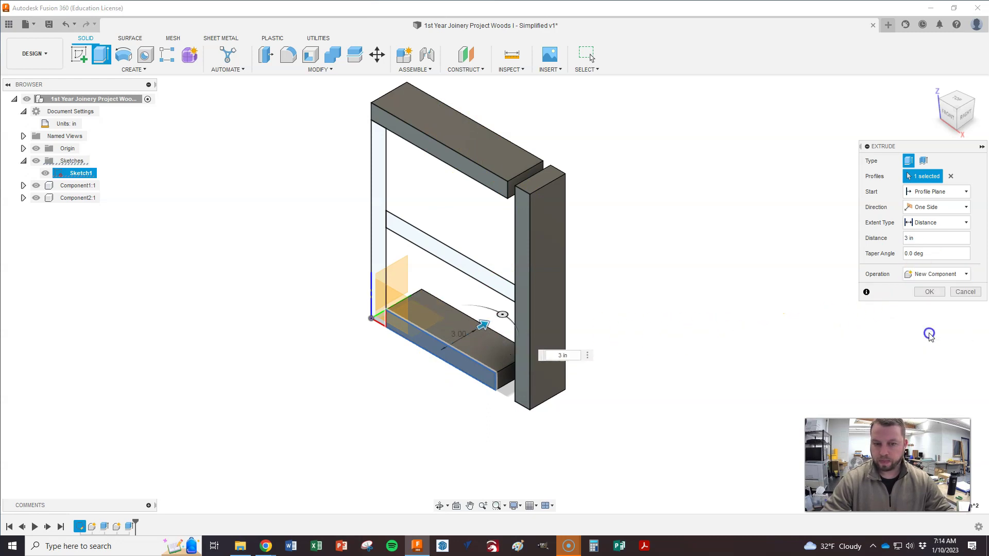
{"action": "left_click", "coordinate": [945, 295]}
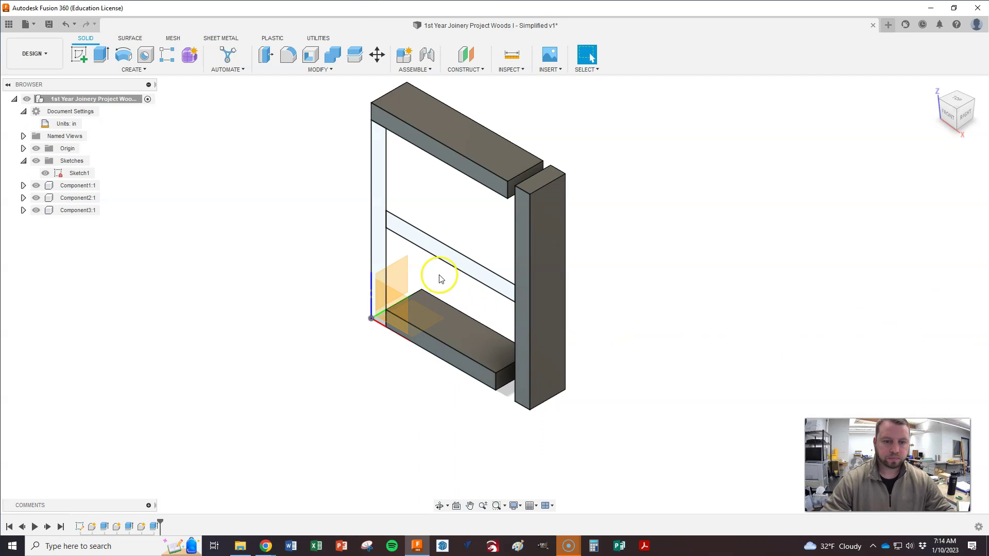
Step: Extrude the left upright profile 3 in as a new component
{"action": "key", "text": "e"}
{"action": "left_click", "coordinate": [379, 246]}
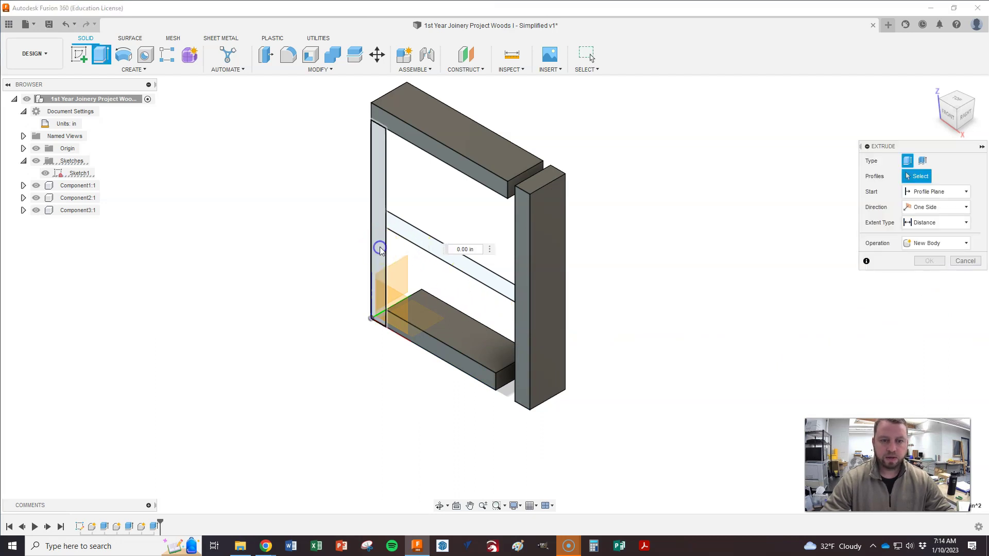
{"action": "left_click_drag", "start_coordinate": [392, 229], "coordinate": [399, 211]}
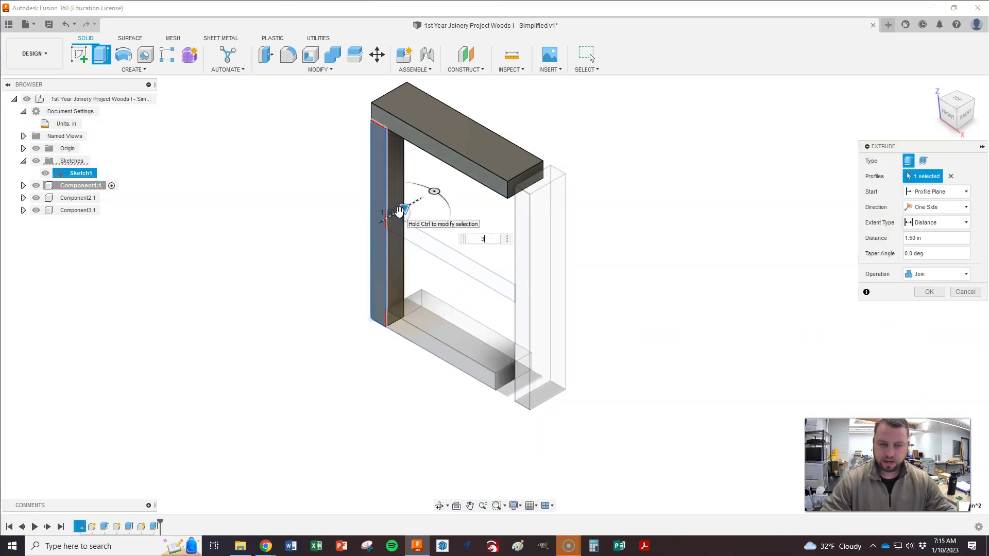
{"action": "left_click", "coordinate": [918, 274]}
{"action": "left_click", "coordinate": [924, 334]}
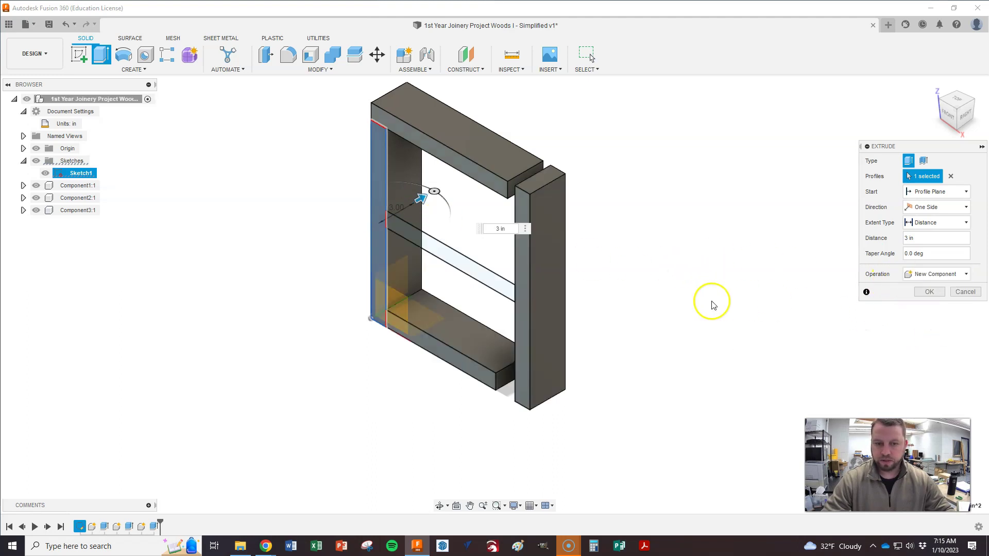
{"action": "left_click", "coordinate": [929, 291]}
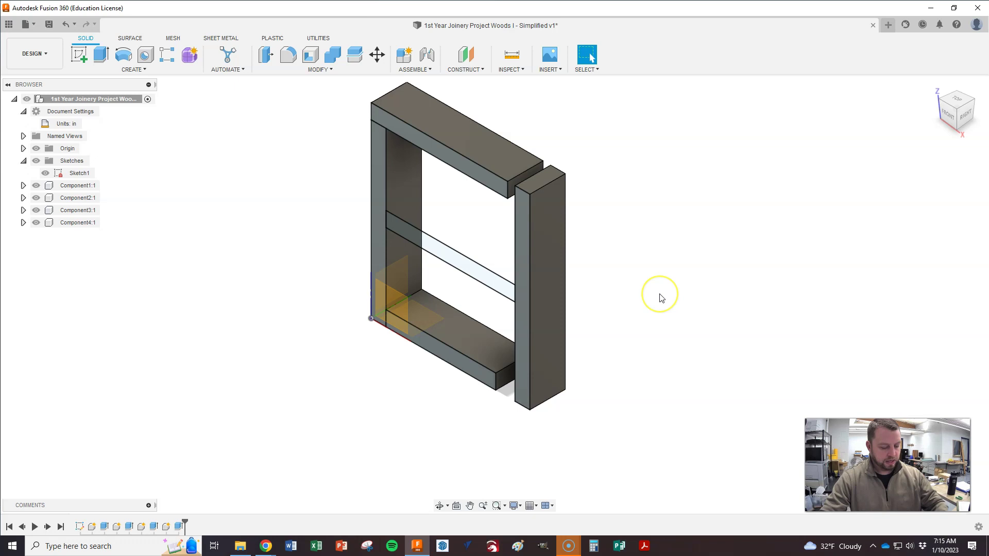
Step: Extrude the middle shelf profile 3 in as a new component
{"action": "key", "text": "e"}
{"action": "left_click", "coordinate": [476, 278]}
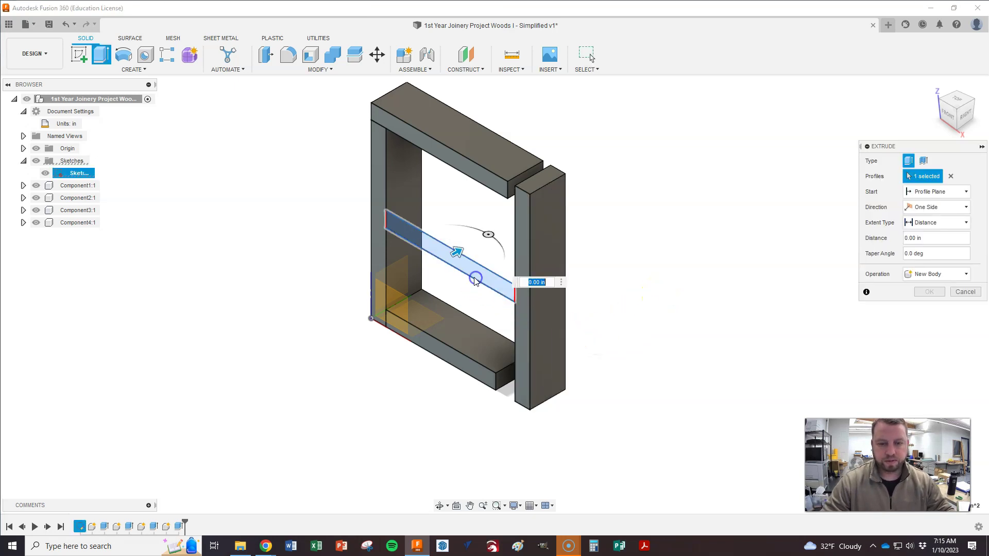
{"action": "left_click_drag", "start_coordinate": [456, 251], "coordinate": [468, 247]}
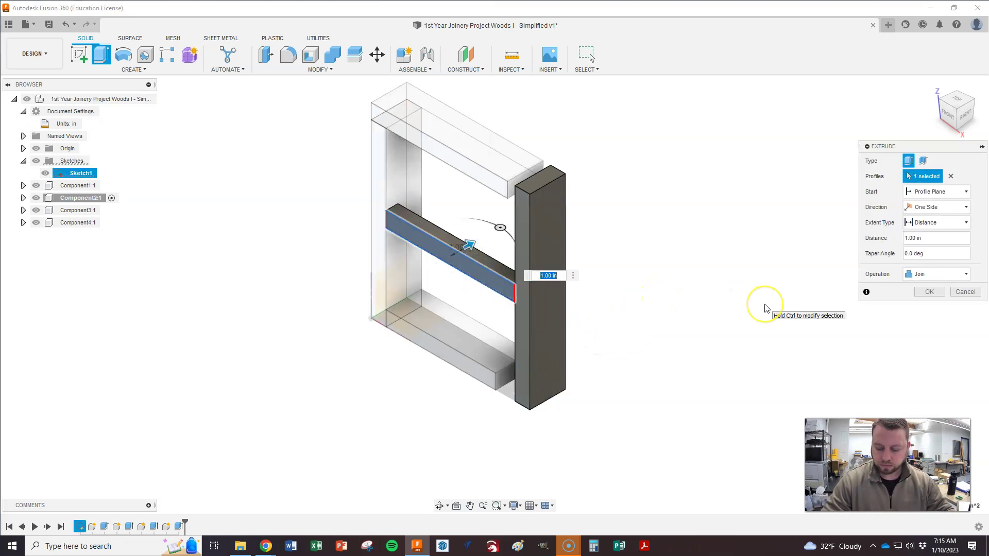
{"action": "key", "text": "Return"}
{"action": "left_click", "coordinate": [935, 274]}
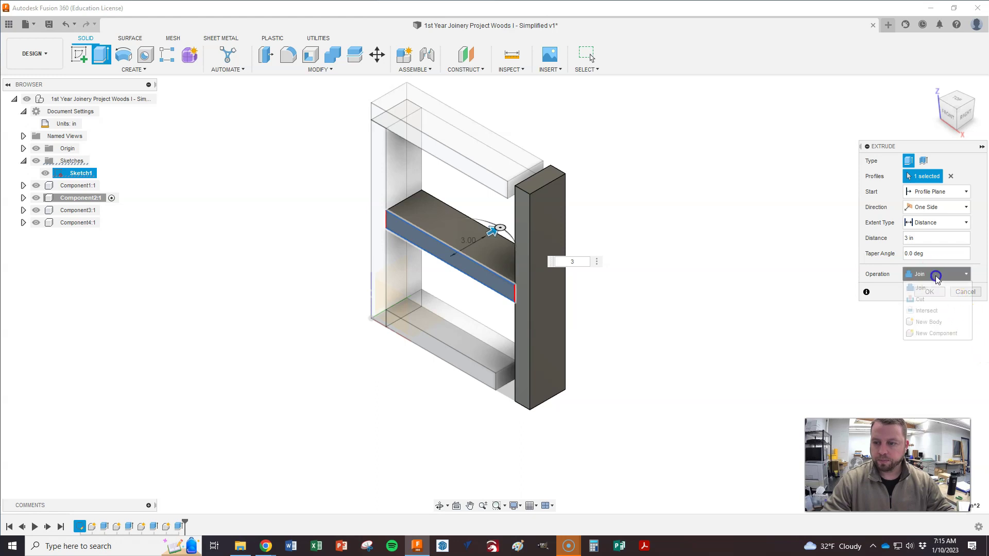
{"action": "left_click", "coordinate": [932, 336]}
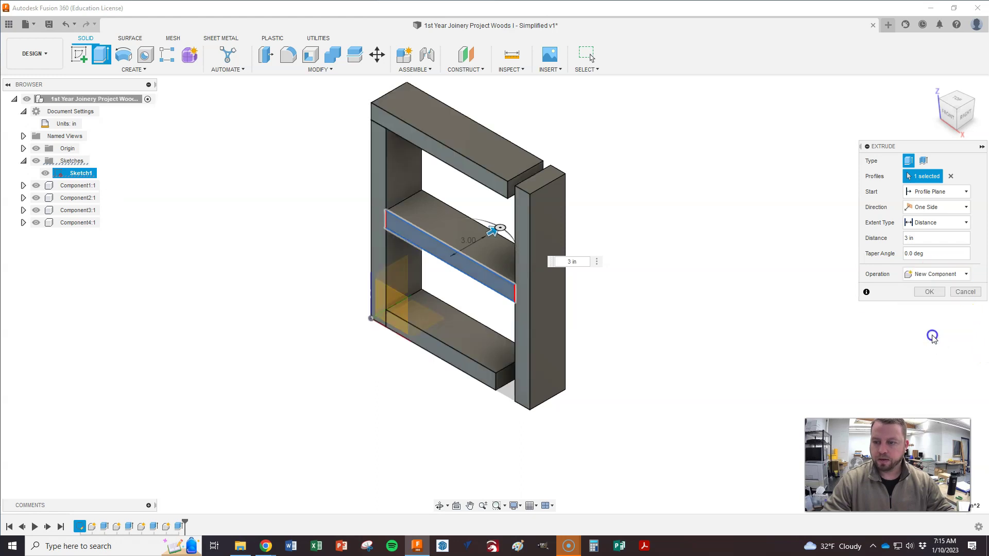
{"action": "left_click", "coordinate": [932, 293]}
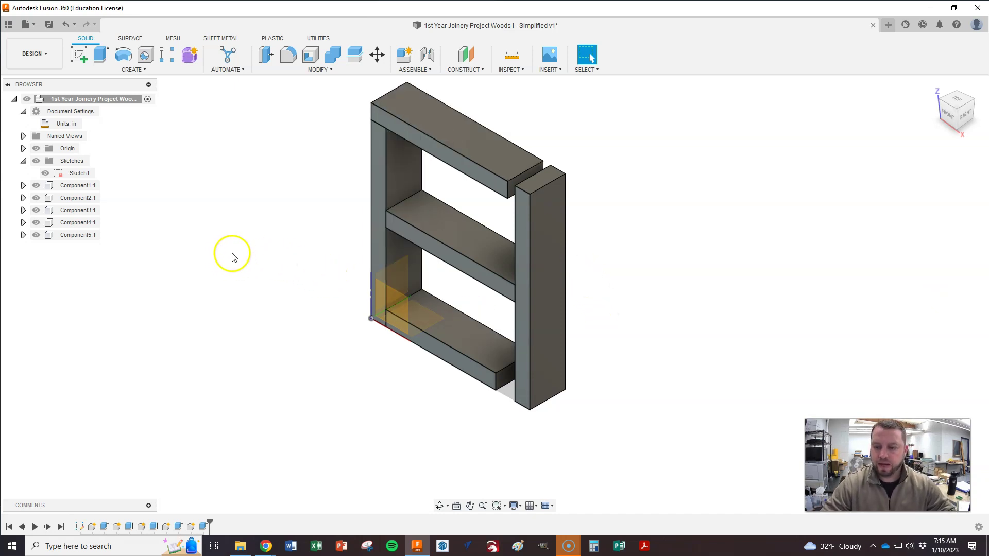
Step: Rename Component1 to 'Part A', then check the Classroom shelf diagram for part letters
{"action": "right_click", "coordinate": [72, 186]}
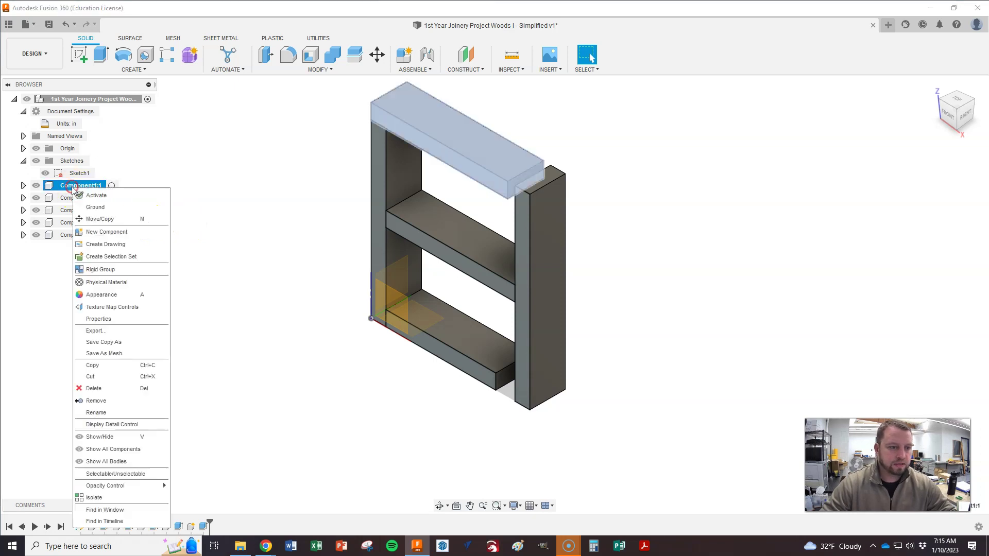
{"action": "left_click", "coordinate": [103, 413]}
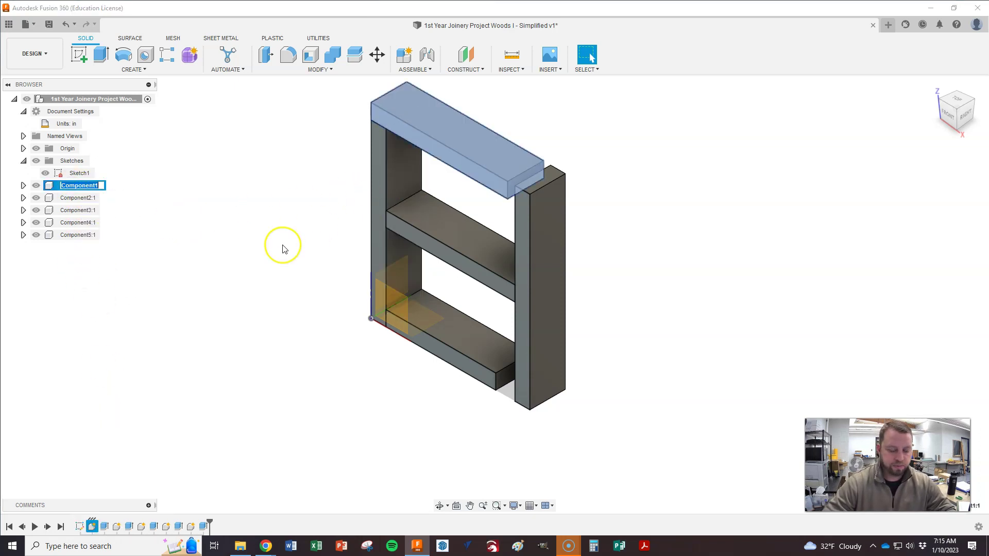
{"action": "type", "text": "Part A:1"}
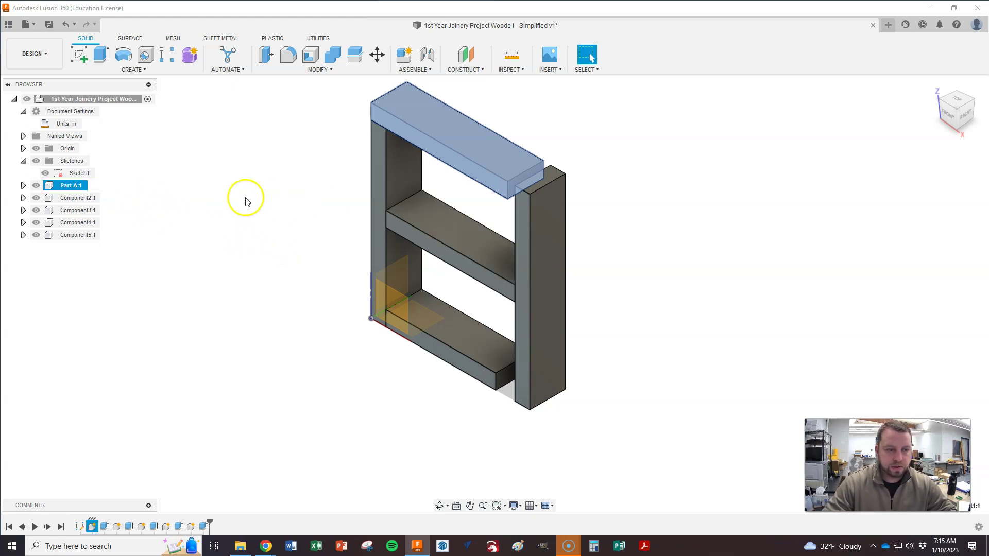
{"action": "left_click", "coordinate": [75, 198]}
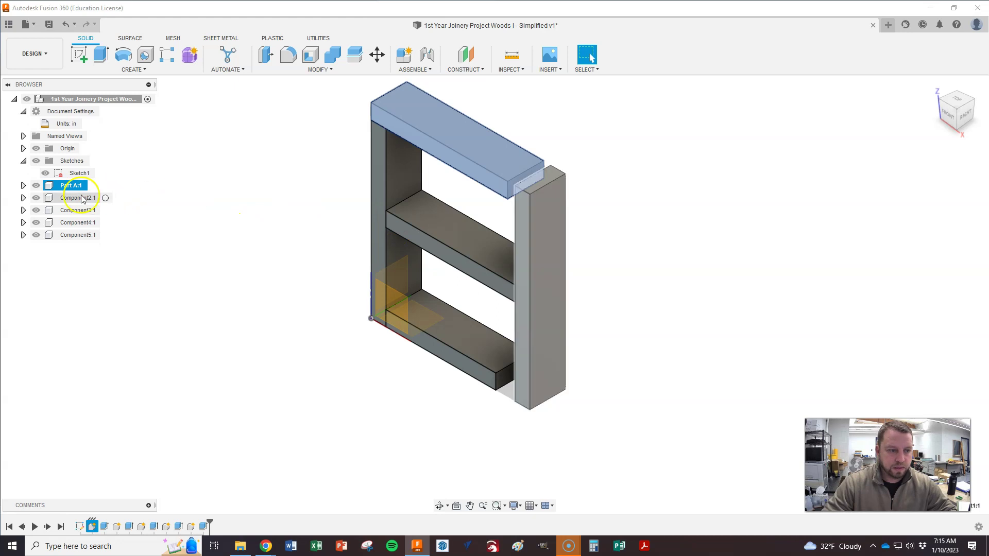
{"action": "key", "text": "alt+Tab"}
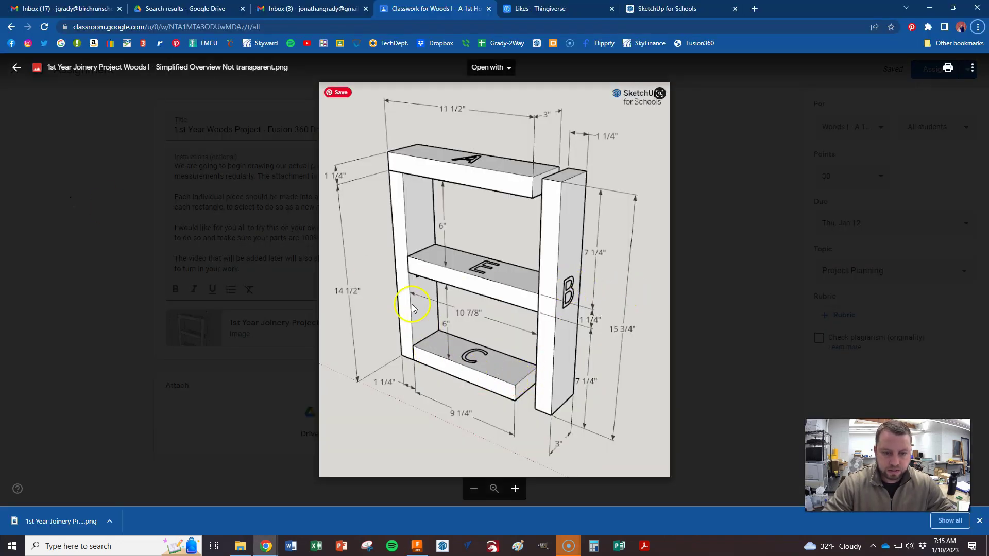
Step: Rename the right upright to 'Part B' and the bottom shelf to 'Part C'
{"action": "key", "text": "alt+Tab"}
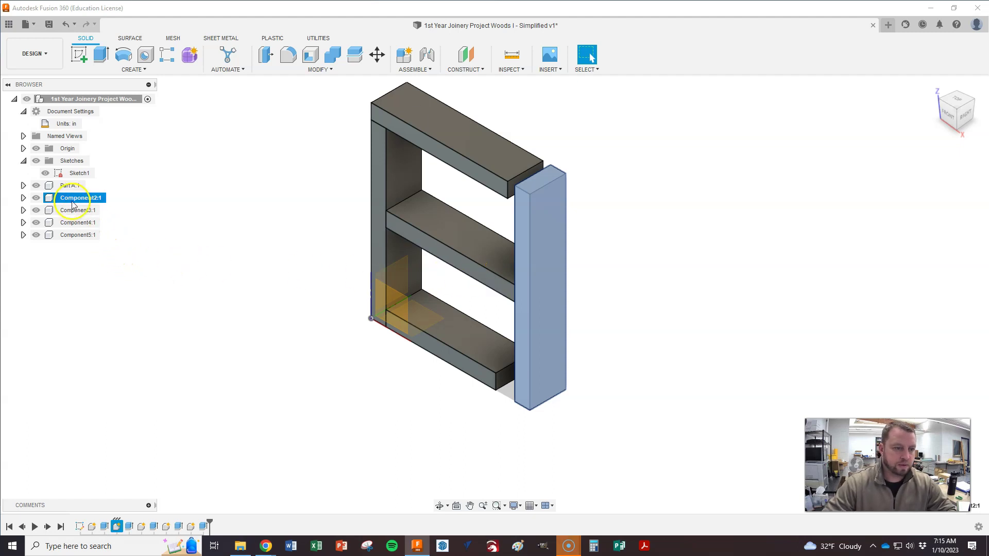
{"action": "right_click", "coordinate": [71, 198]}
{"action": "left_click", "coordinate": [98, 425]}
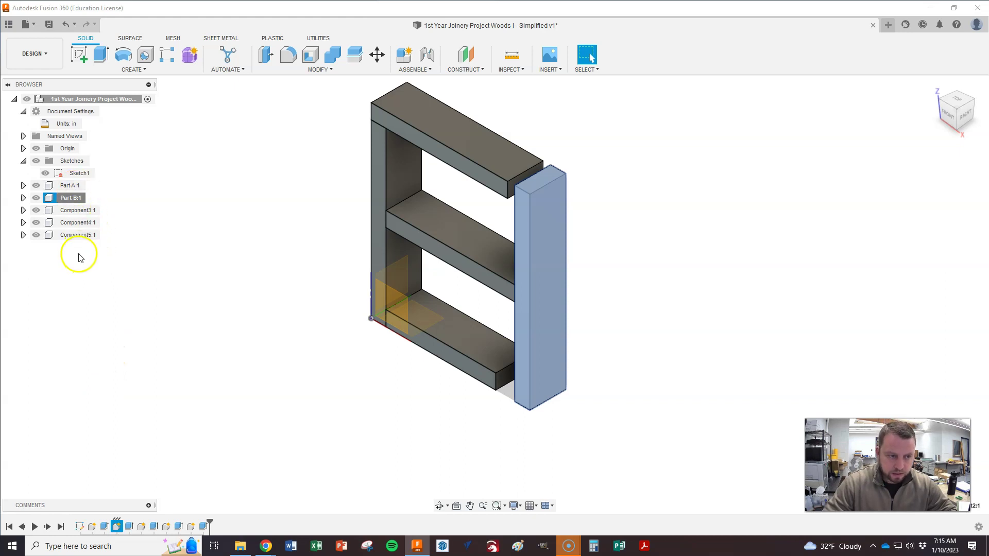
{"action": "left_click", "coordinate": [76, 211]}
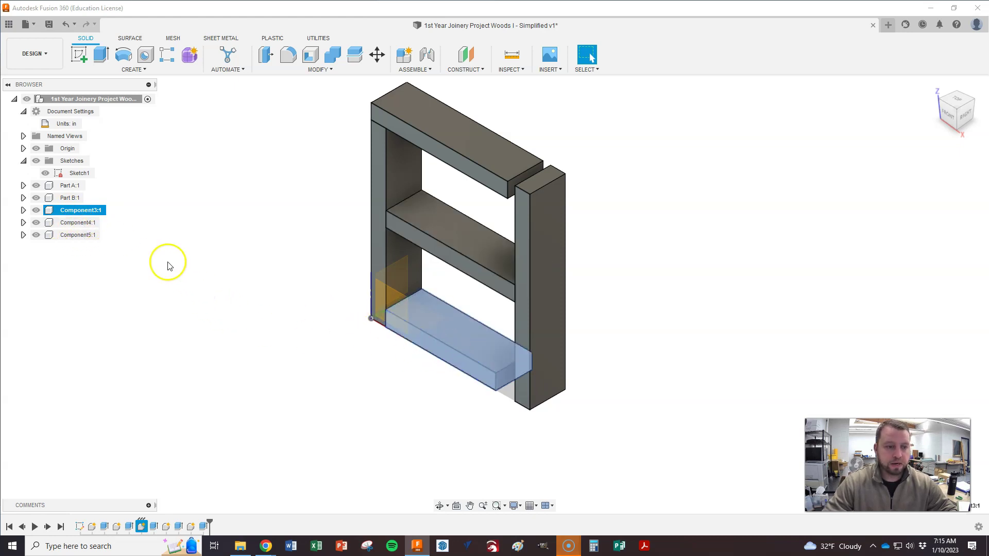
{"action": "right_click", "coordinate": [73, 210]}
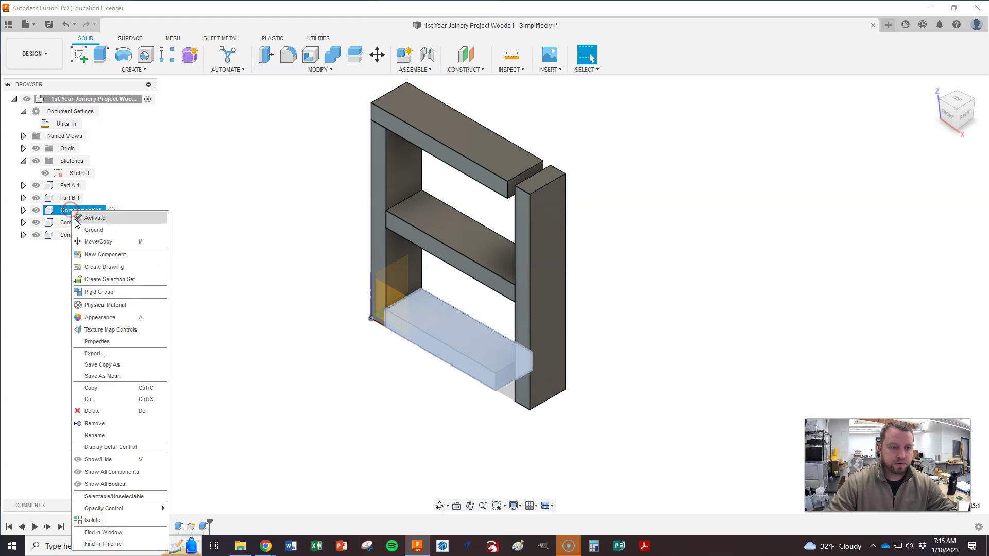
{"action": "left_click", "coordinate": [95, 435]}
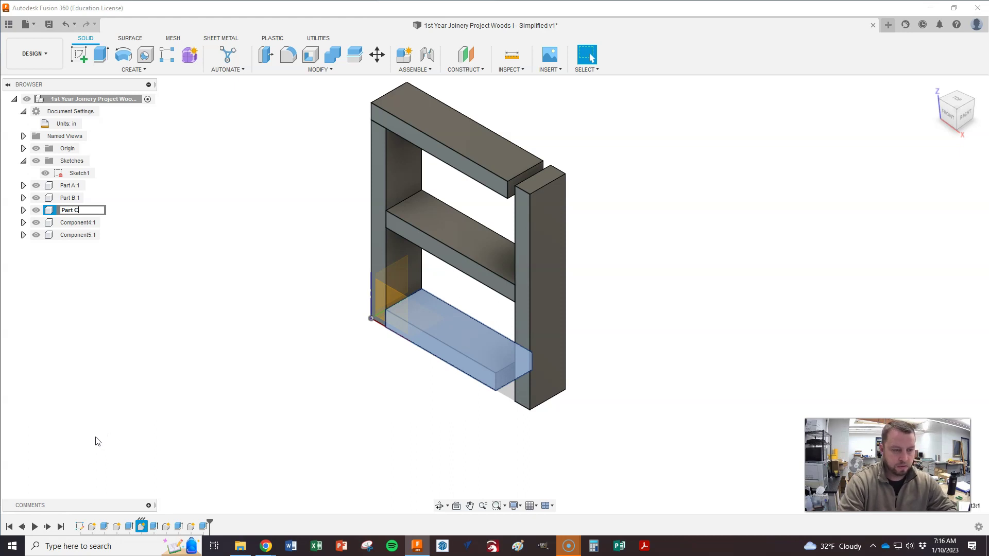
Step: Rename the left upright to 'Part D' and the middle shelf to 'Part E'
{"action": "right_click", "coordinate": [63, 223]}
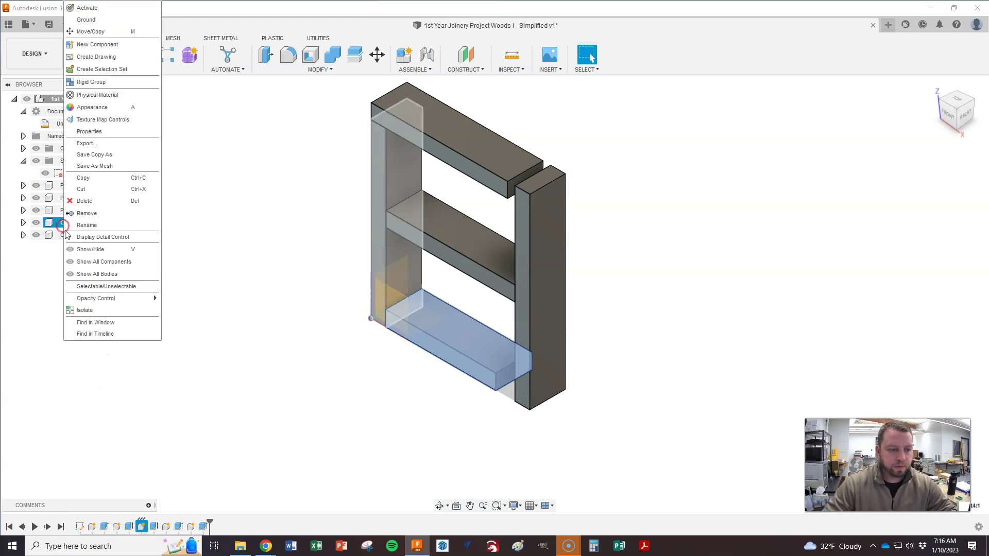
{"action": "left_click", "coordinate": [91, 225]}
{"action": "type", "text": "Part D"}
{"action": "key", "text": "Return"}
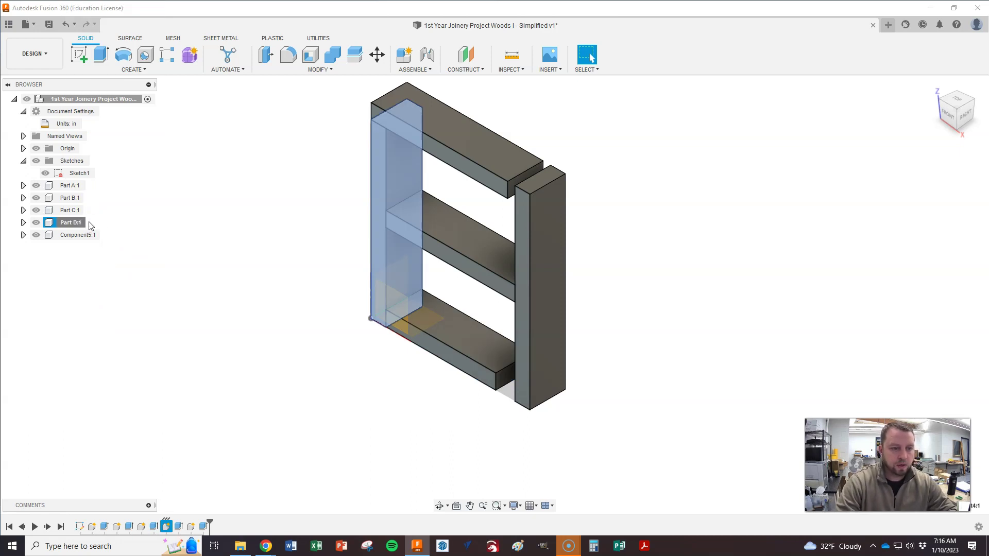
{"action": "left_click", "coordinate": [76, 235]}
{"action": "right_click", "coordinate": [77, 235]}
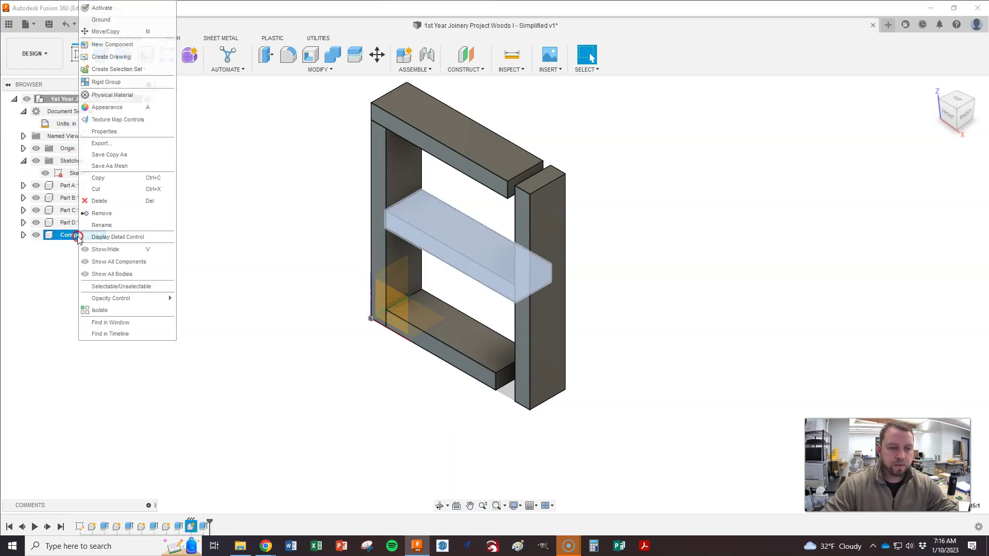
{"action": "left_click", "coordinate": [103, 225]}
{"action": "type", "text": "Part E:1"}
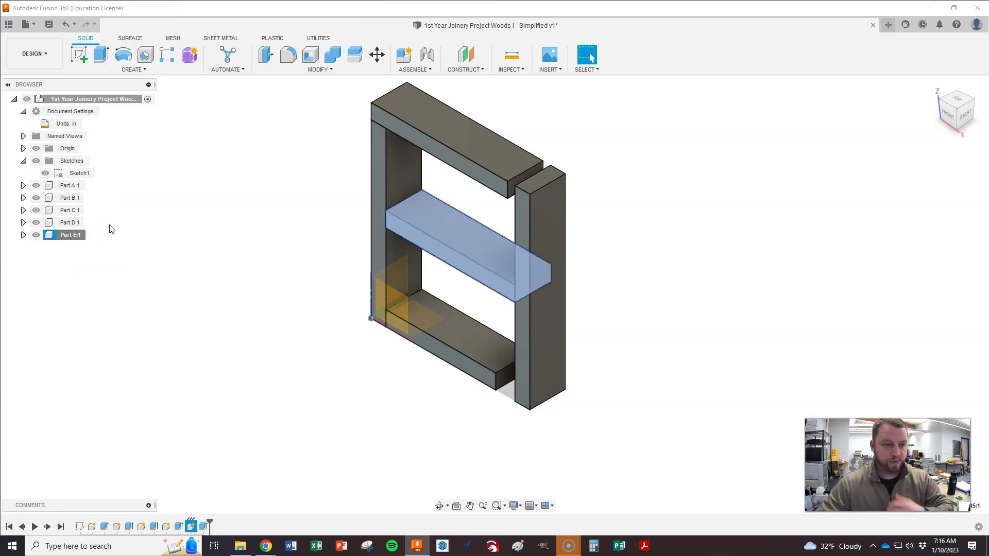
{"action": "left_click", "coordinate": [105, 286]}
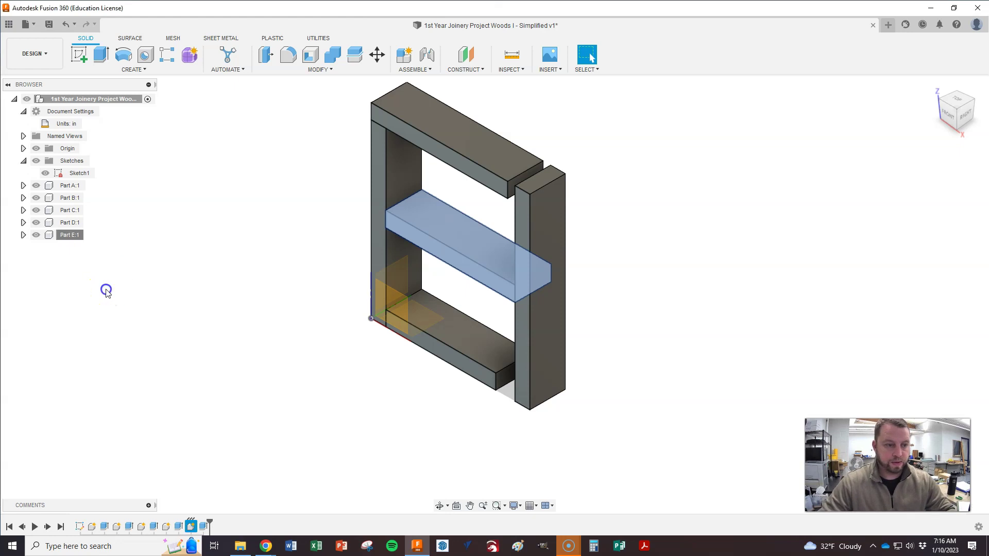
{"action": "left_click", "coordinate": [180, 299]}
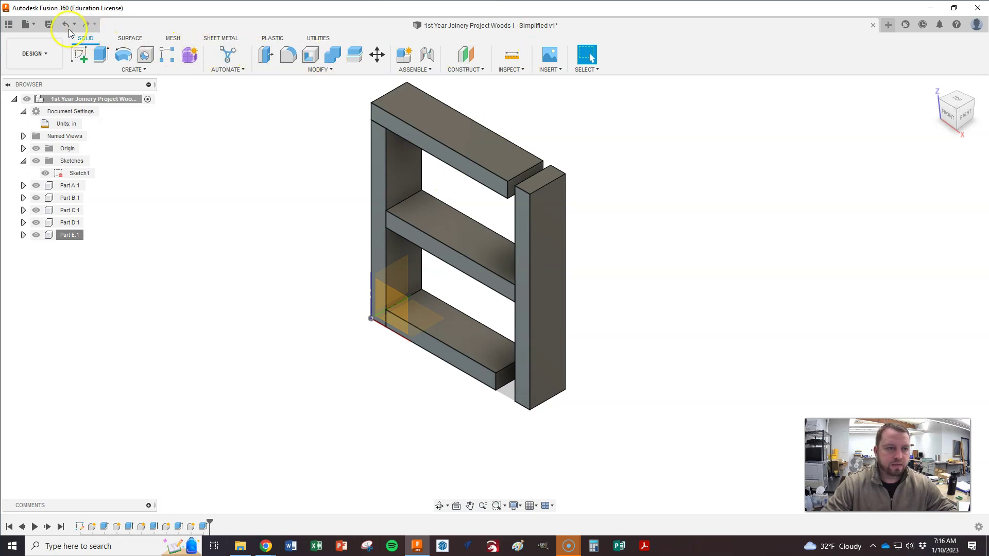
Step: Save the shelf design as a new version labelled 'Finished'
{"action": "left_click", "coordinate": [49, 25]}
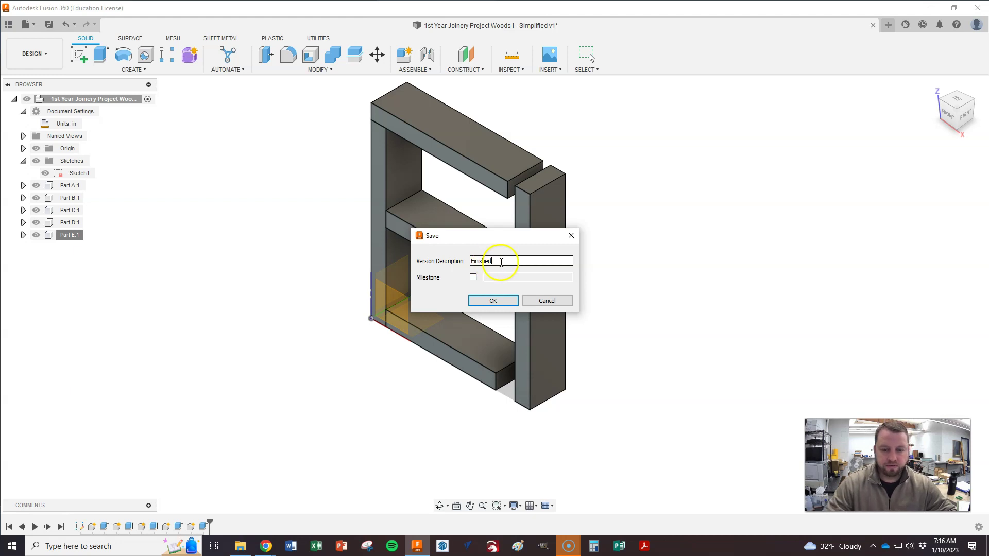
{"action": "left_click", "coordinate": [493, 300]}
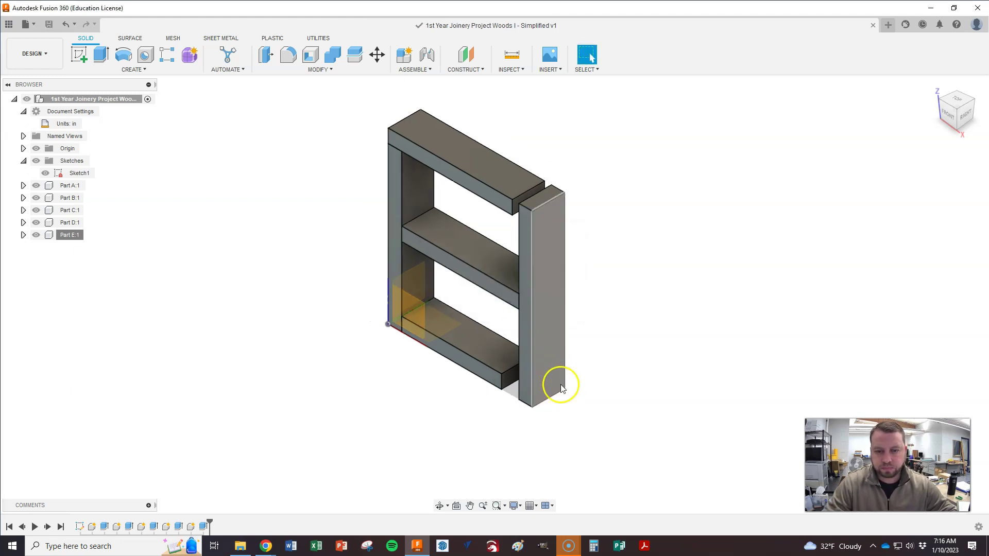
{"action": "scroll", "coordinate": [582, 281], "scroll_direction": "down", "scroll_amount": 1}
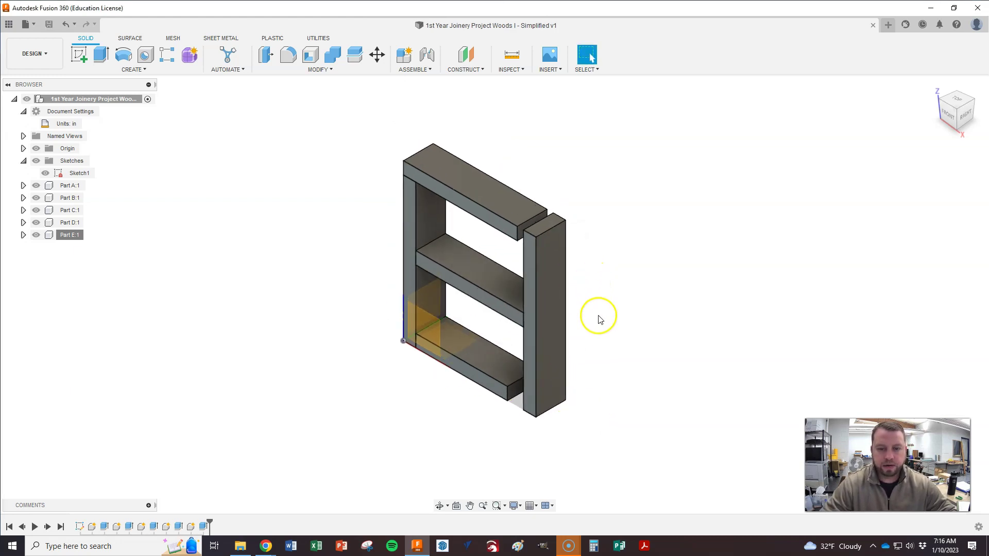
{"action": "scroll", "coordinate": [599, 318], "scroll_direction": "up", "scroll_amount": 1}
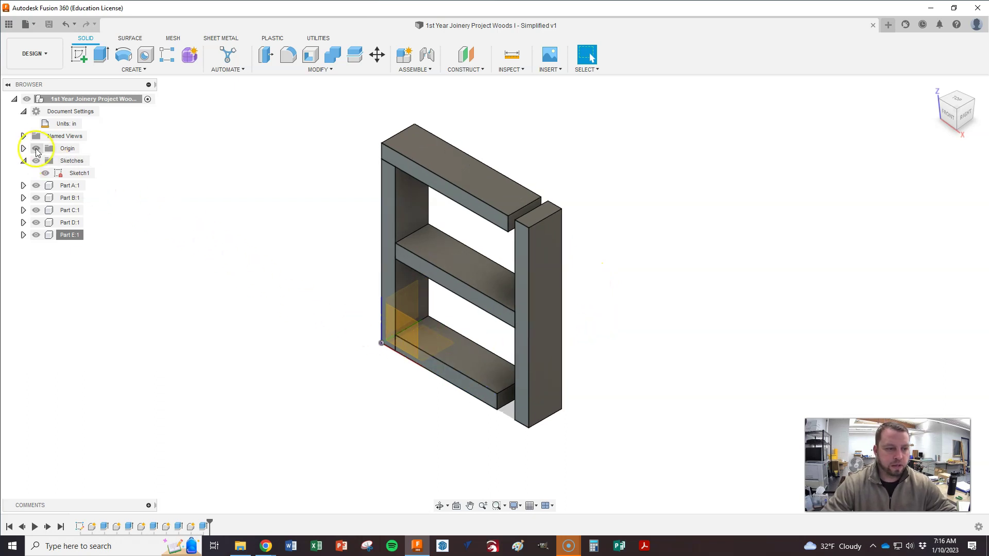
Step: Hide the origin in the Browser and show the project's files in the Data Panel
{"action": "left_click", "coordinate": [36, 149]}
{"action": "scroll", "coordinate": [441, 297], "scroll_direction": "down", "scroll_amount": 1}
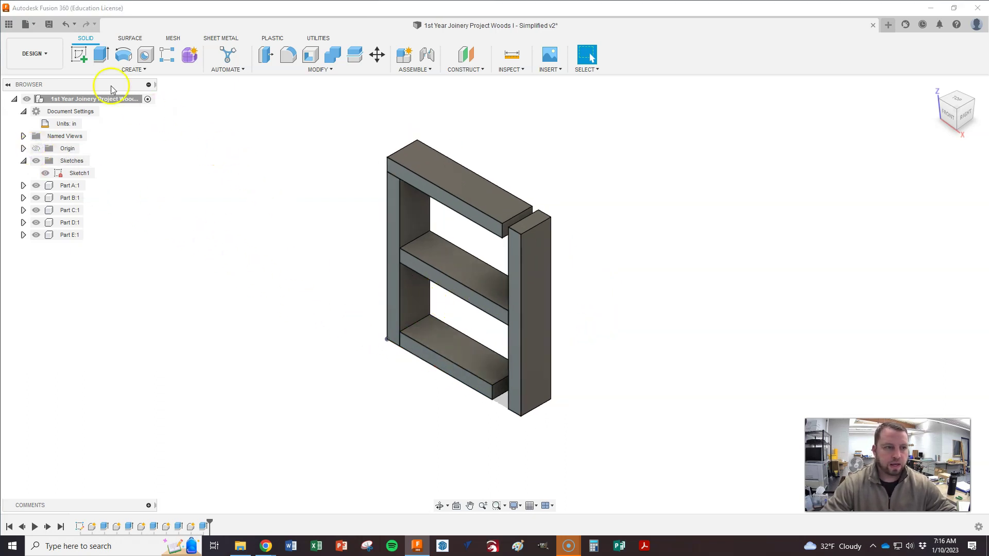
{"action": "left_click", "coordinate": [8, 25]}
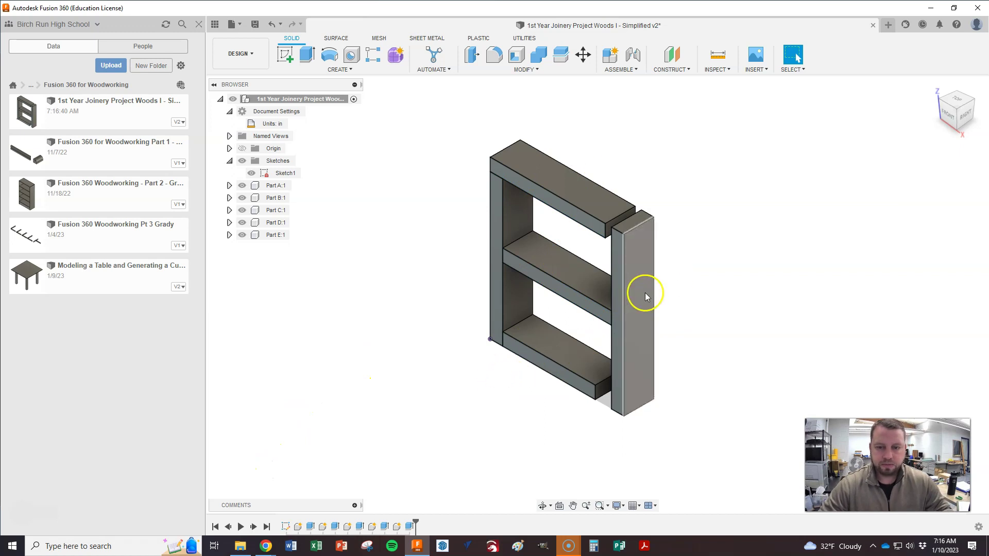
{"action": "key", "text": "alt+Tab"}
{"action": "key", "text": "alt+Tab"}
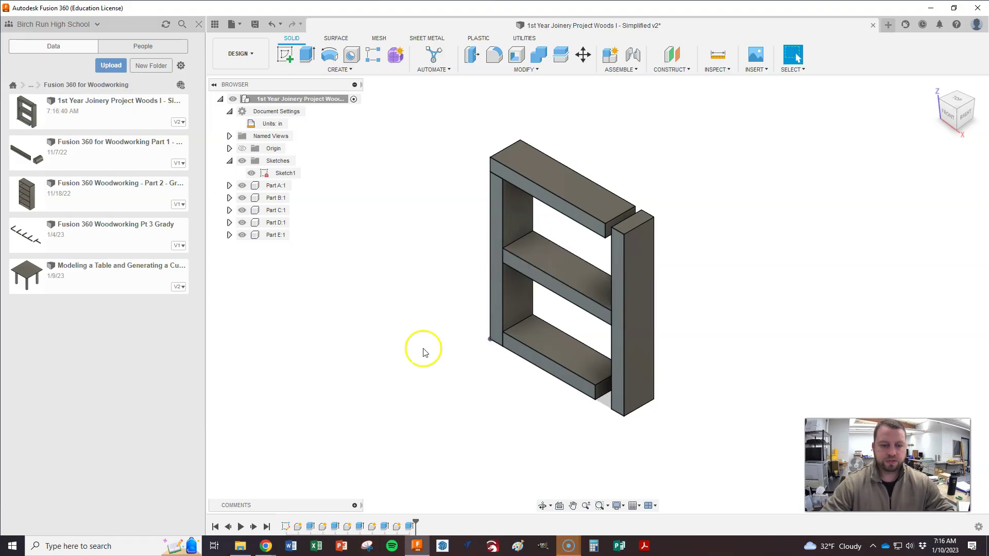
{"action": "left_click", "coordinate": [45, 546]}
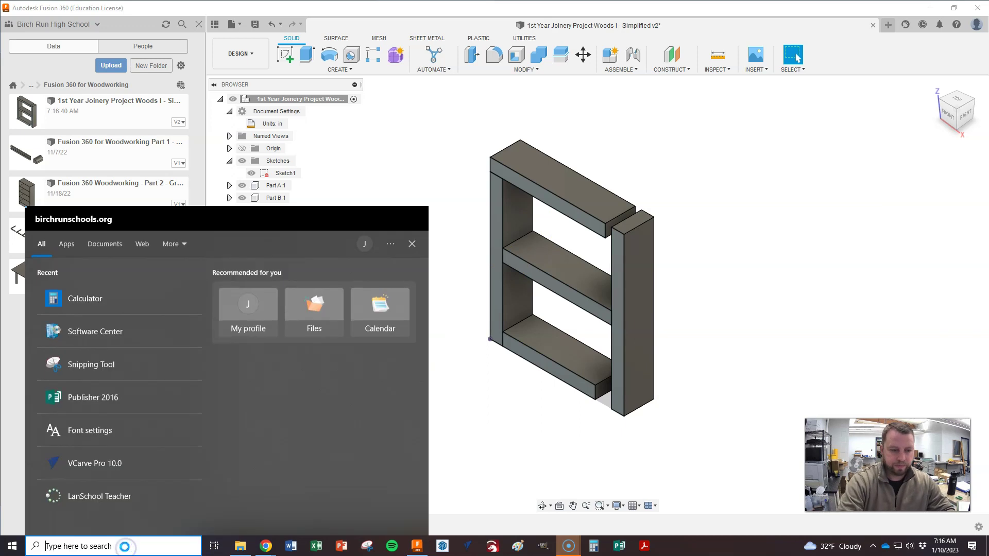
{"action": "type", "text": "snip"}
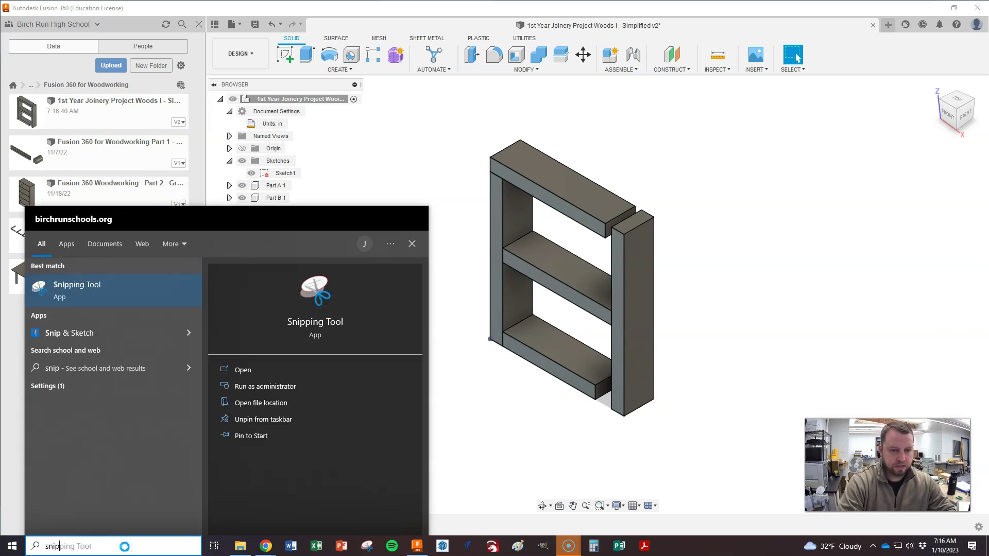
{"action": "left_click", "coordinate": [299, 332]}
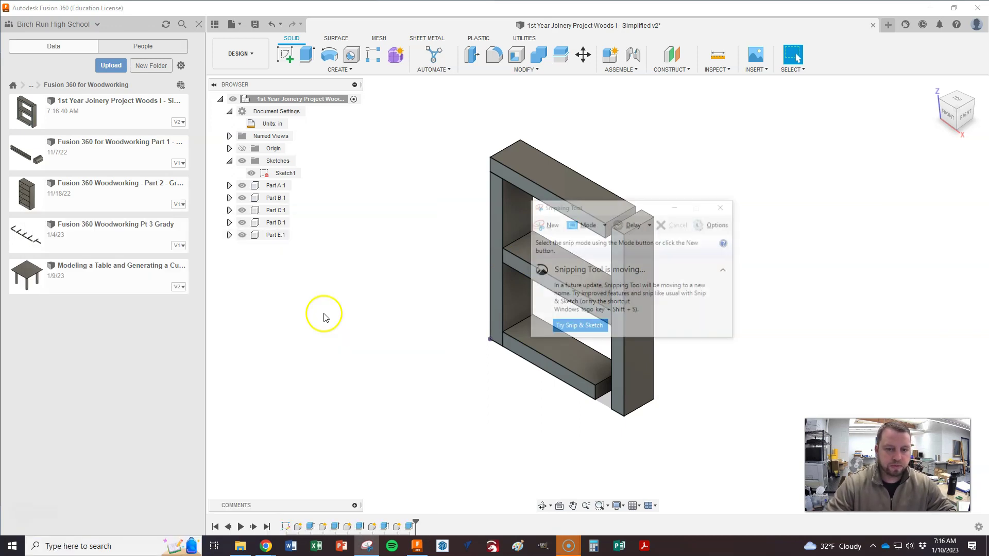
{"action": "left_click", "coordinate": [546, 225]}
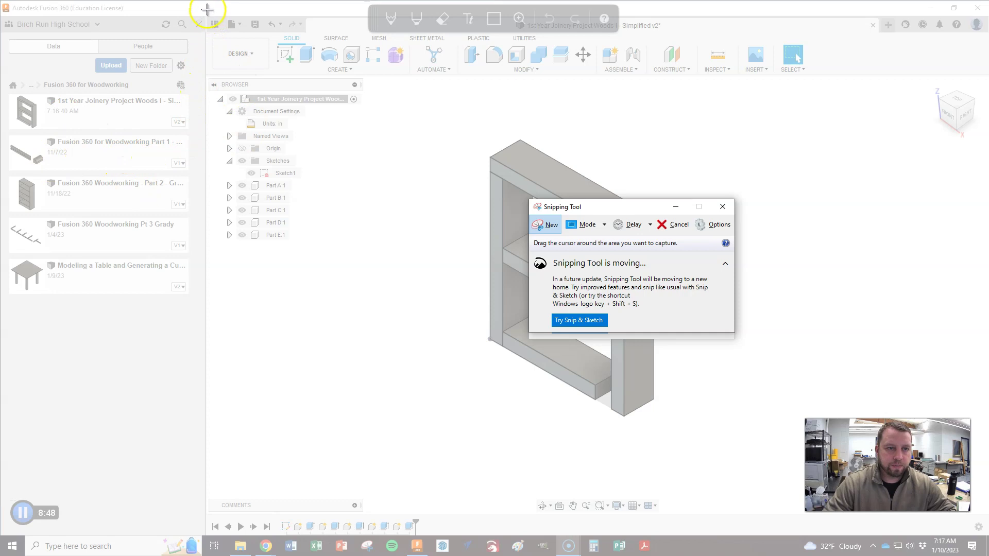
{"action": "left_click_drag", "start_coordinate": [205, 3], "coordinate": [988, 555]}
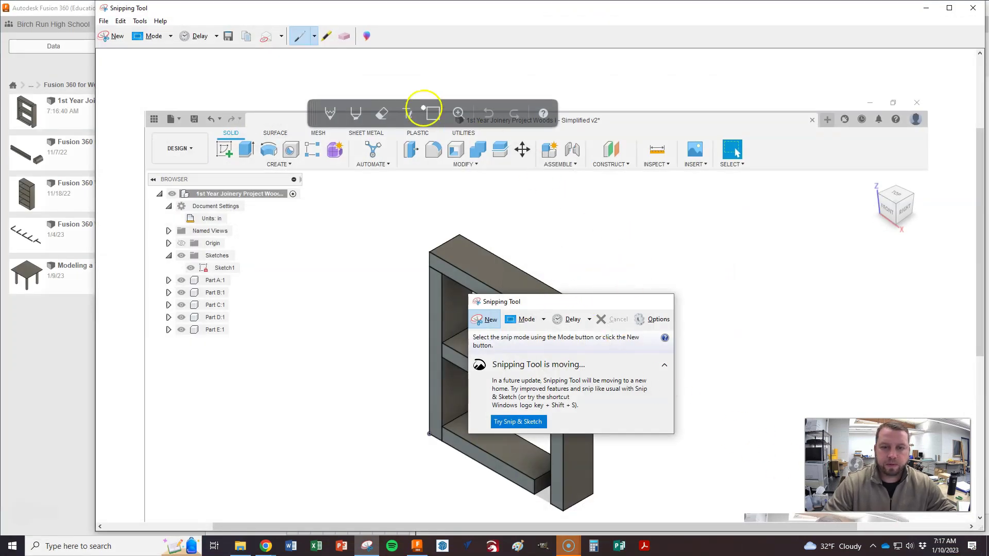
{"action": "left_click", "coordinate": [973, 8]}
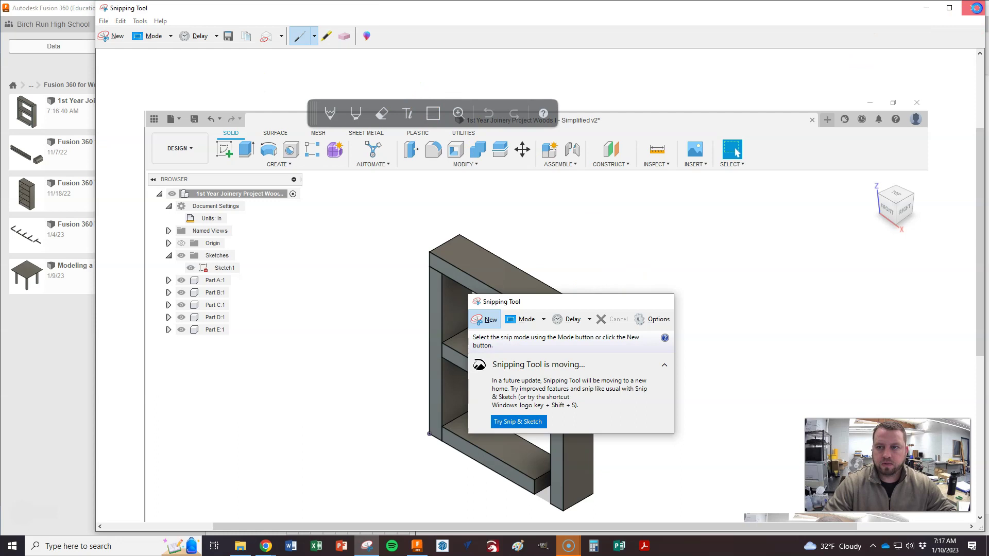
{"action": "left_click", "coordinate": [581, 279]}
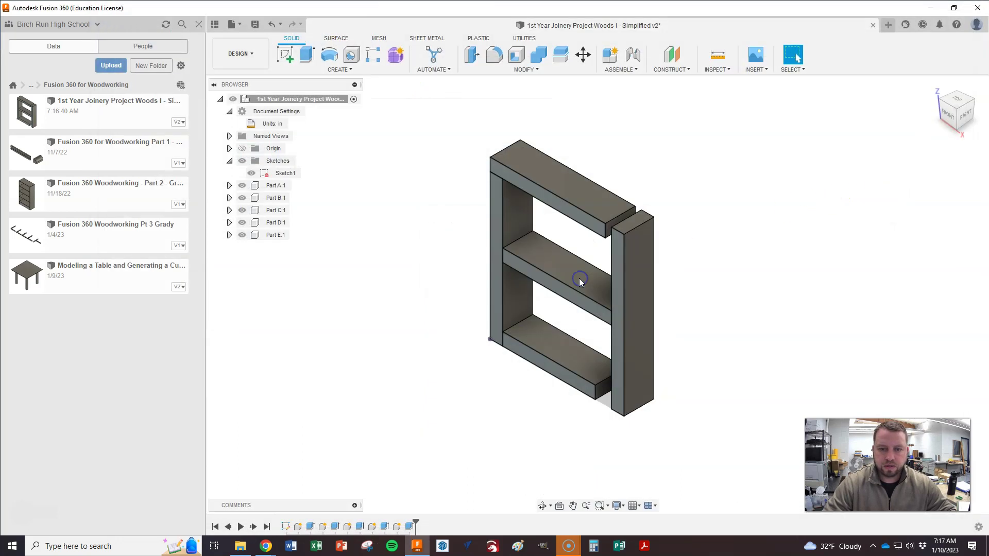
Step: Launch Snipping Tool via a 'sni' search and move it off the shelf model
{"action": "left_click", "coordinate": [131, 544]}
{"action": "type", "text": "sni"}
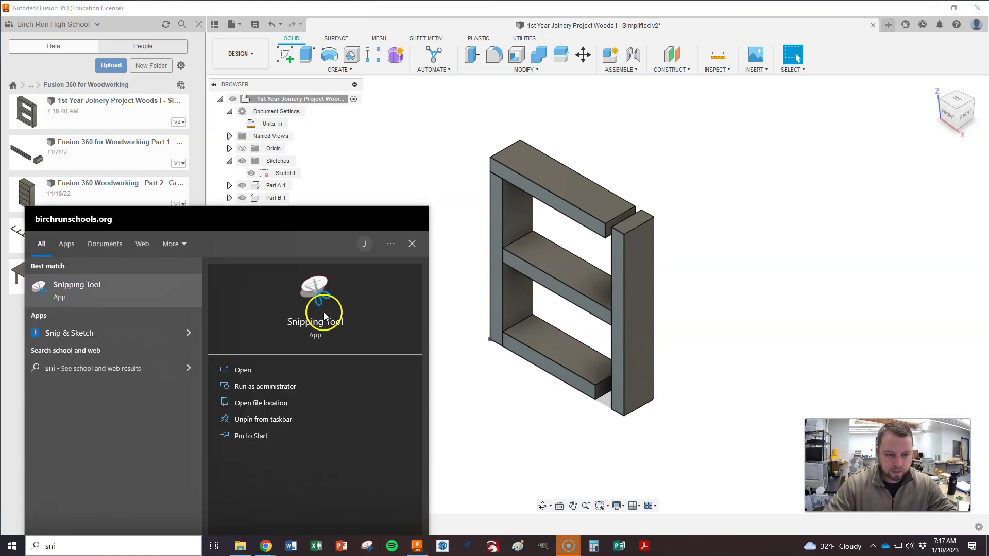
{"action": "left_click", "coordinate": [315, 330]}
{"action": "left_click_drag", "start_coordinate": [613, 211], "coordinate": [84, 214]}
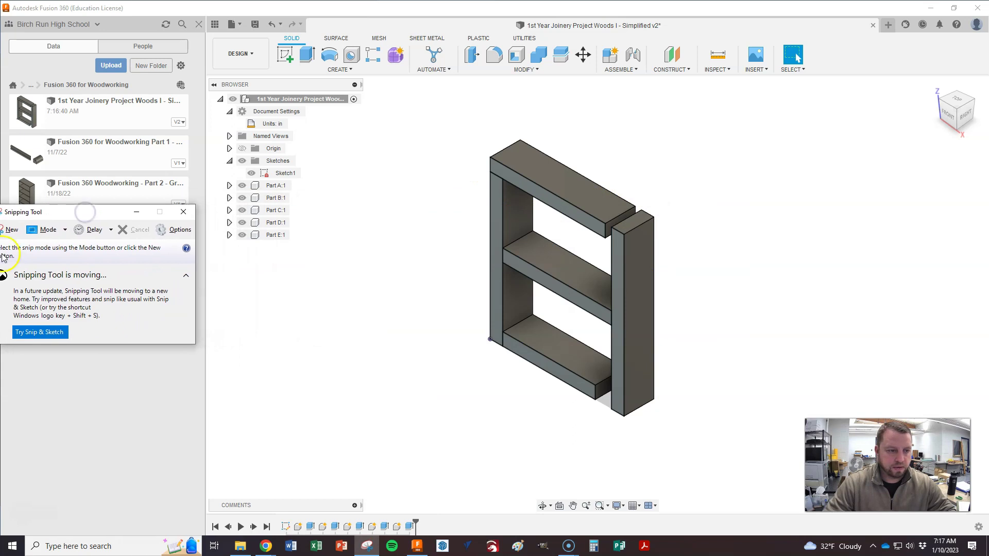
Step: Snip the whole Fusion 360 shelf window and choose File > Save As
{"action": "left_click", "coordinate": [10, 232]}
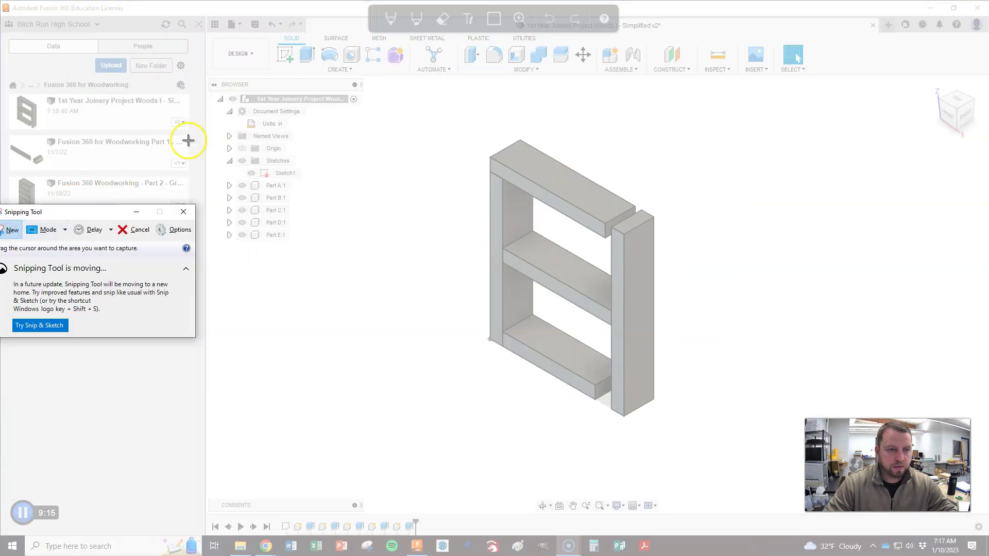
{"action": "left_click_drag", "start_coordinate": [206, 1], "coordinate": [987, 554]}
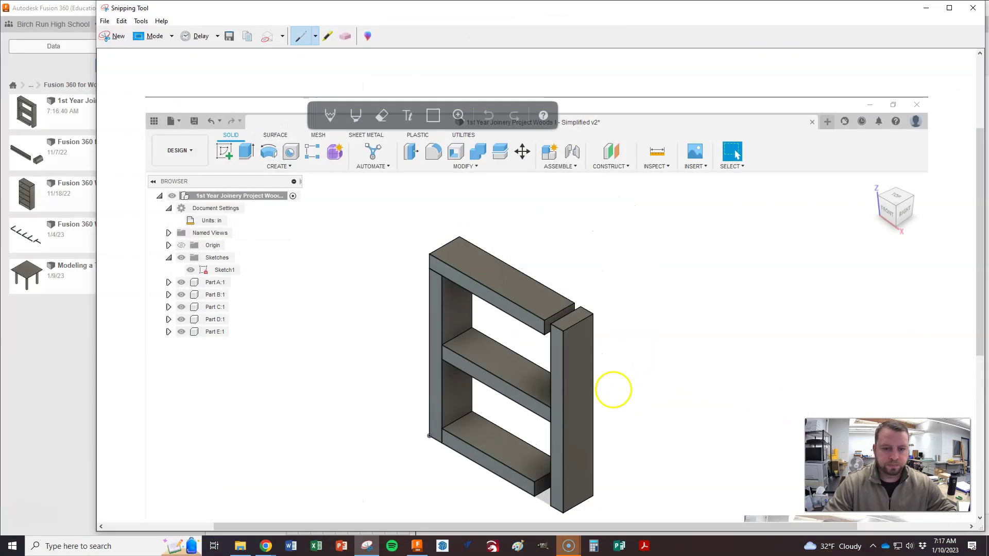
{"action": "left_click", "coordinate": [103, 21]}
{"action": "left_click", "coordinate": [127, 48]}
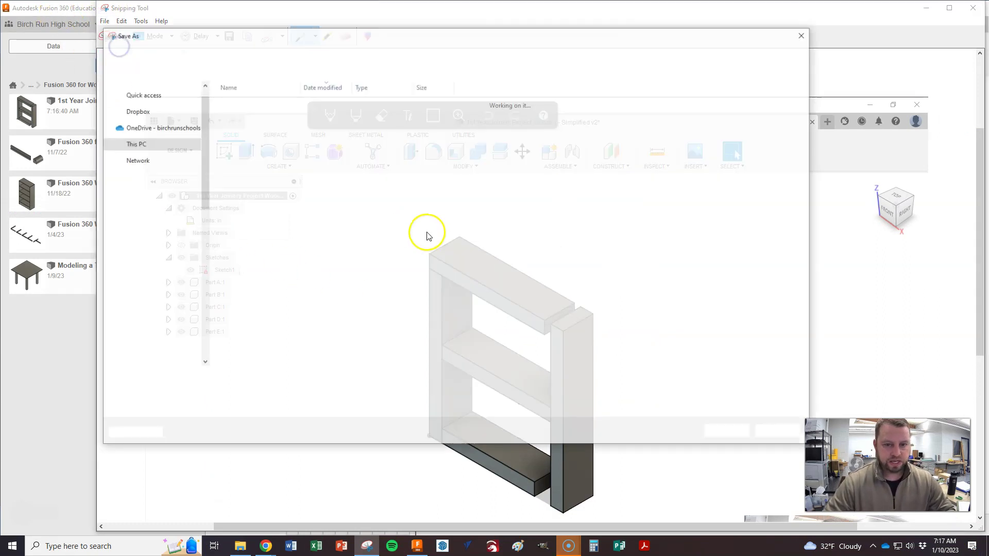
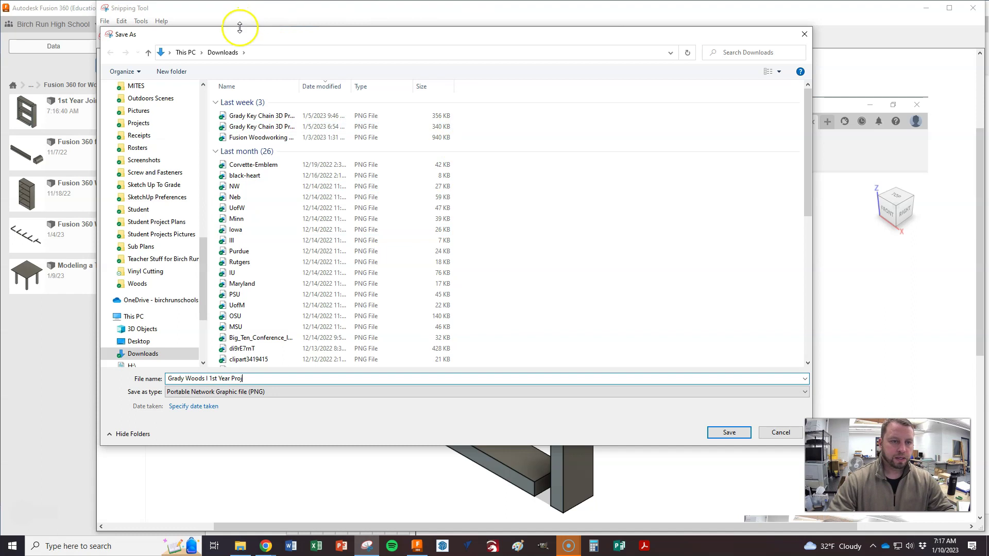
Step: Name the snip with the student's name and save it as a PNG in Downloads
{"action": "left_click_drag", "start_coordinate": [255, 38], "coordinate": [305, 65]}
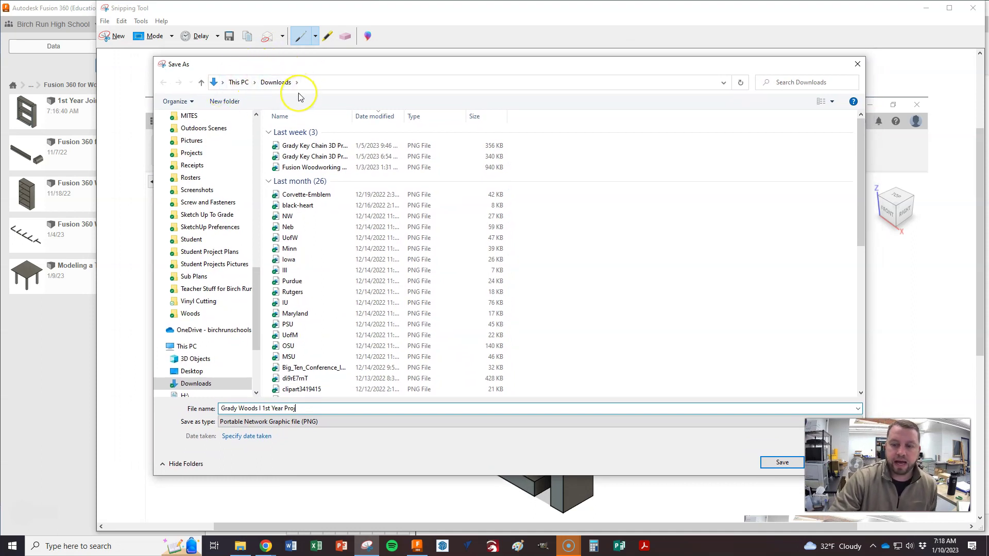
{"action": "left_click", "coordinate": [781, 463]}
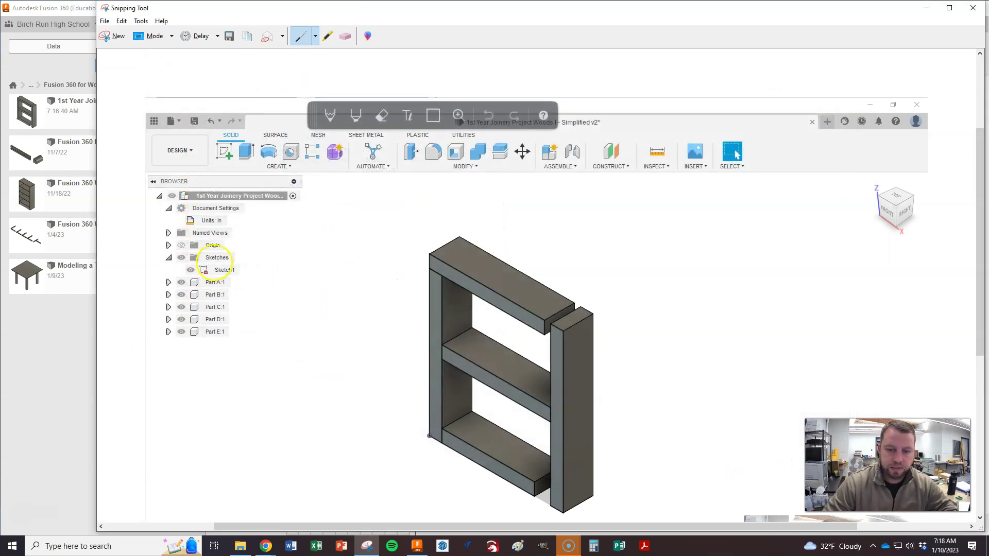
{"action": "left_click", "coordinate": [240, 545]}
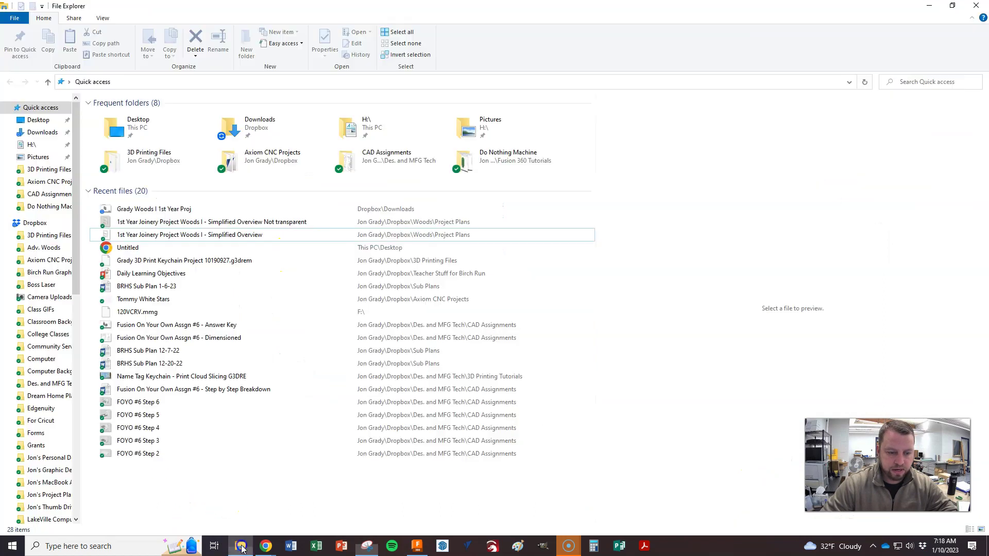
Step: Open Downloads in File Explorer and preview the new 316 KB shelf PNG
{"action": "left_click", "coordinate": [37, 132]}
{"action": "left_click", "coordinate": [140, 129]}
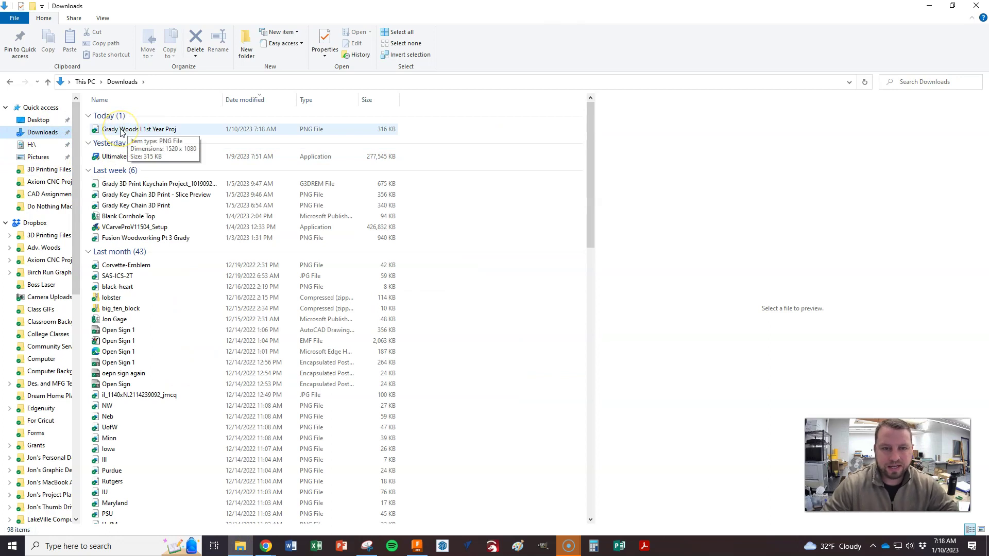
{"action": "right_click", "coordinate": [123, 131]}
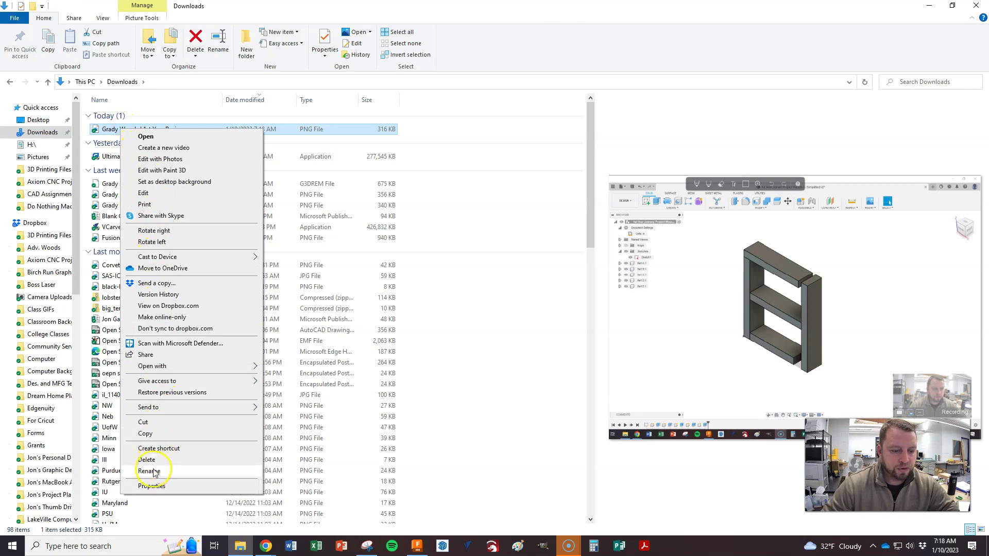
{"action": "left_click", "coordinate": [345, 164]}
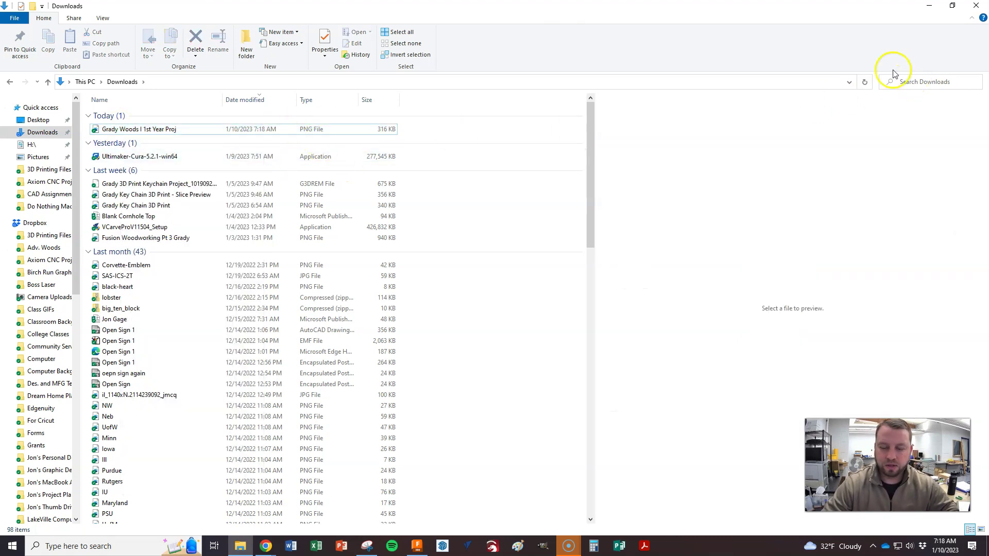
{"action": "left_click", "coordinate": [170, 130]}
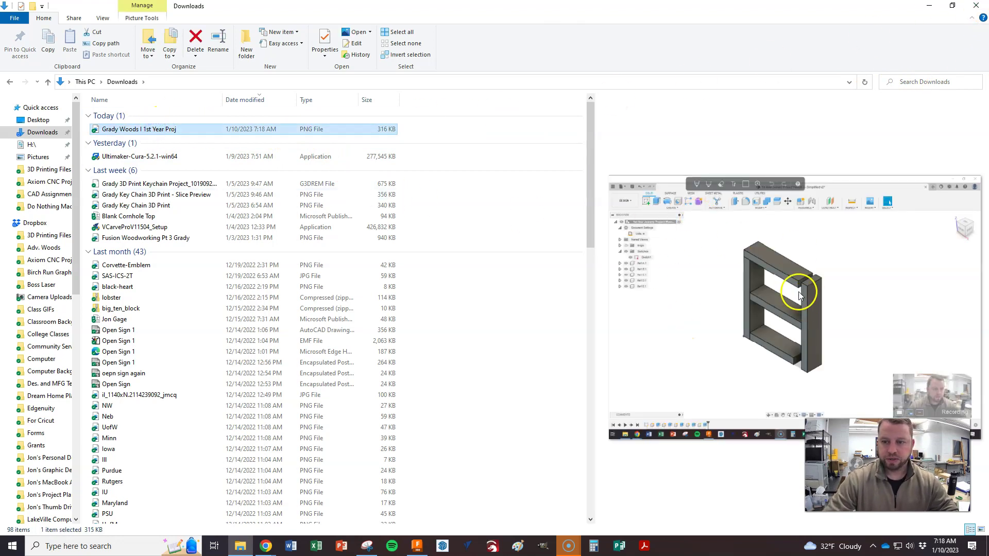